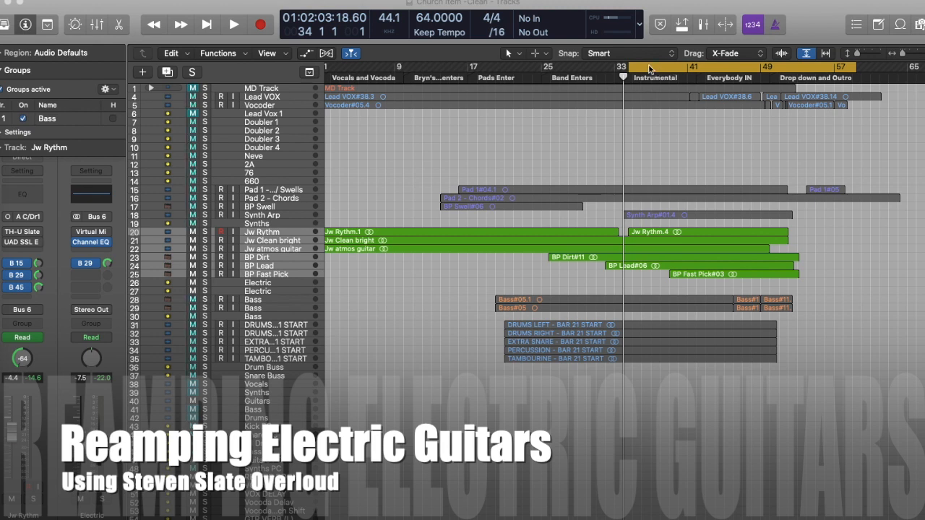
# Start playback and, in the mixer, centre the pan of the selected guitar channels and solo them.
pyautogui.press('space')
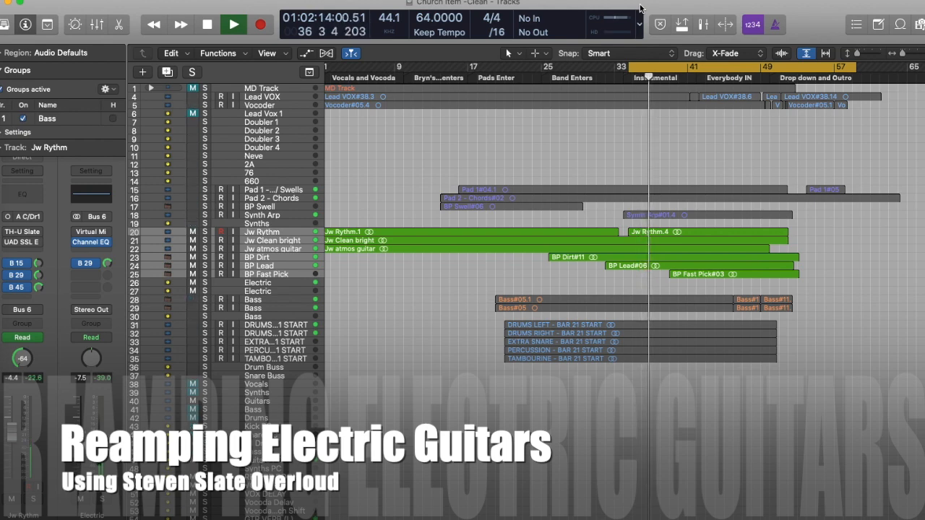
pyautogui.press('x')
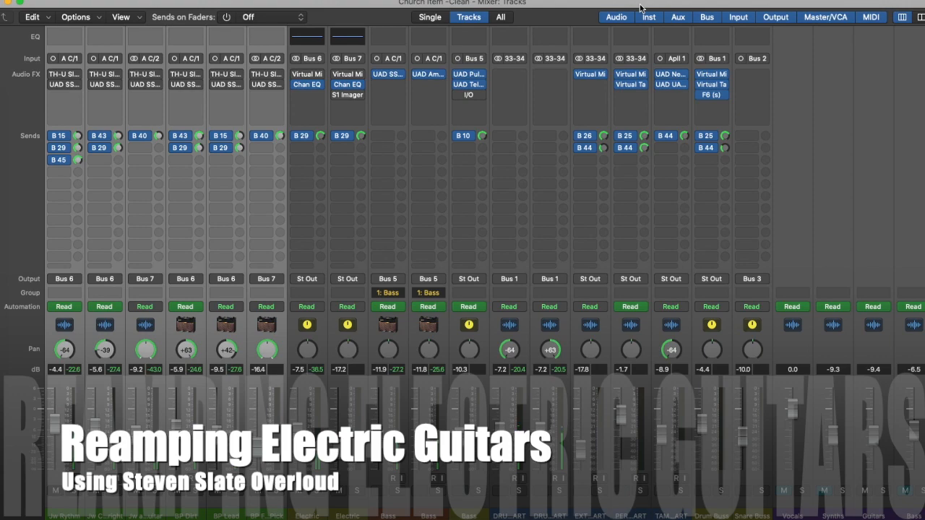
pyautogui.hscroll(-10, 438, 322)
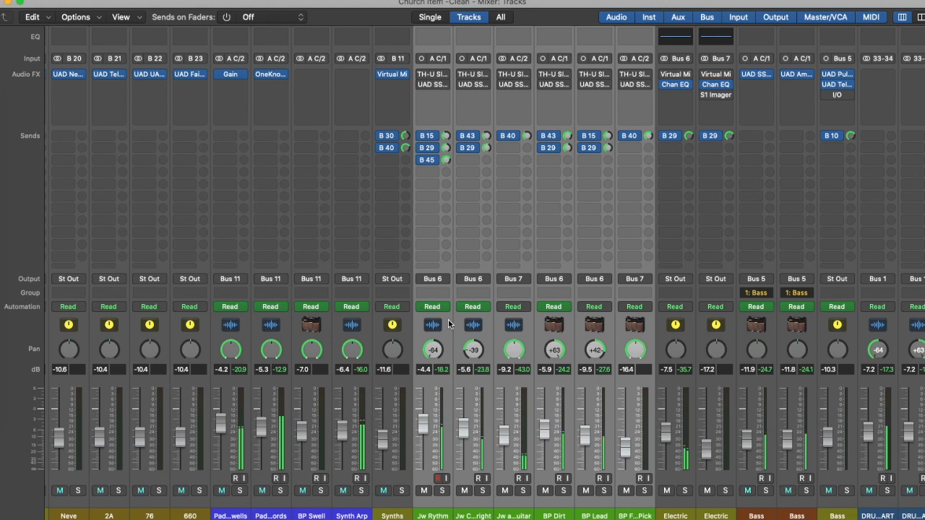
pyautogui.keyDown('alt'); pyautogui.click(442, 351); pyautogui.keyUp('alt')
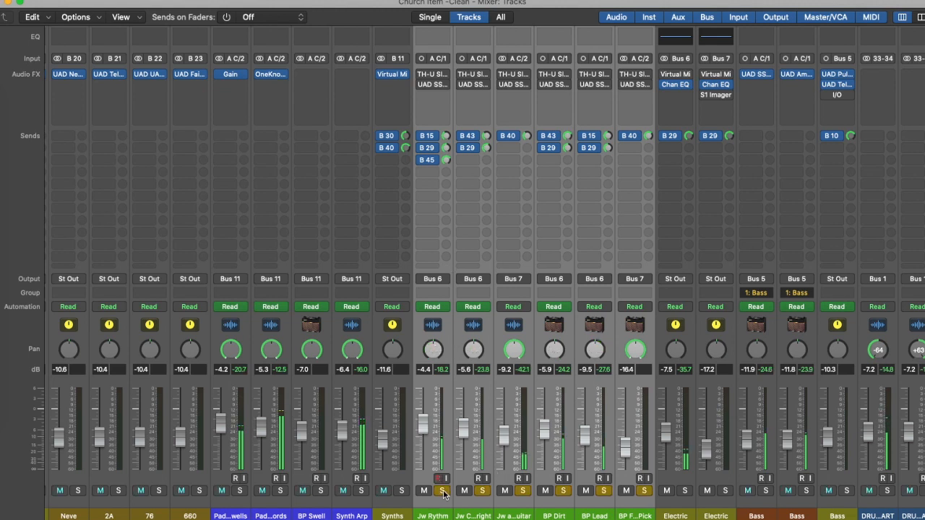
# Audition the dry guitars one at a time by soloing Jw Rythm, Jw Clean bright, Jw atmos guitar, BP Dirt and BP Lead.
pyautogui.click(475, 501)
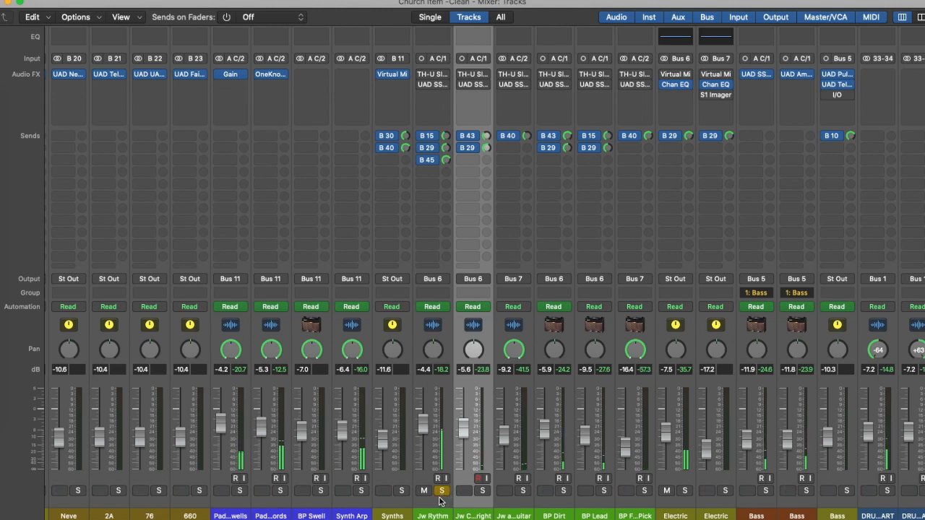
pyautogui.click(443, 491)
pyautogui.click(482, 491)
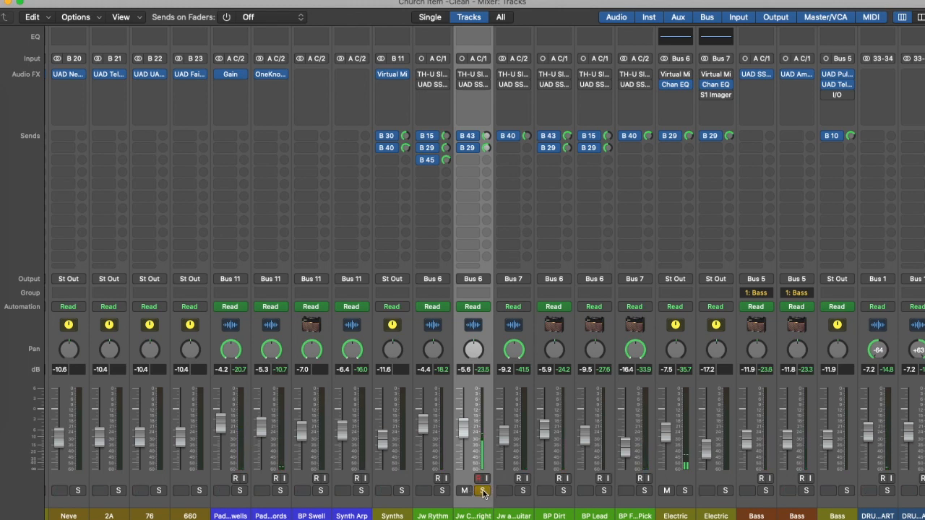
pyautogui.click(482, 492)
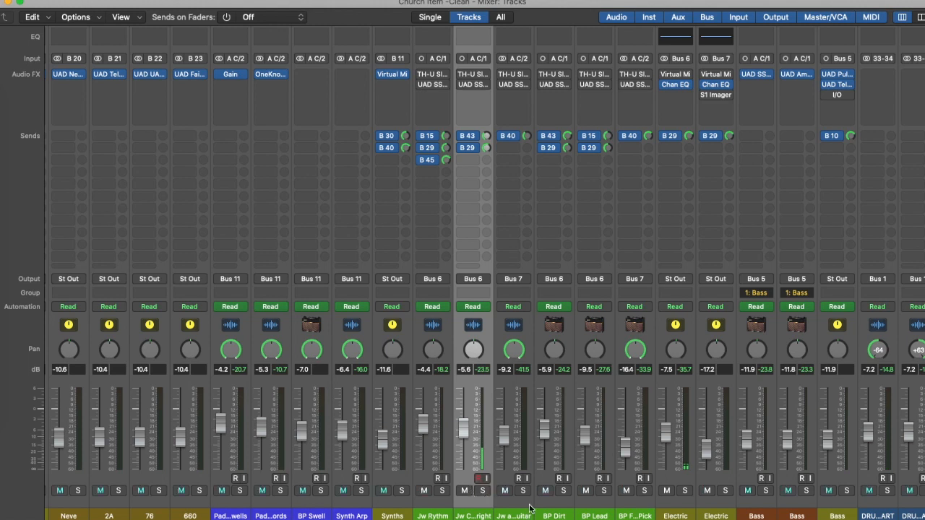
pyautogui.click(522, 491)
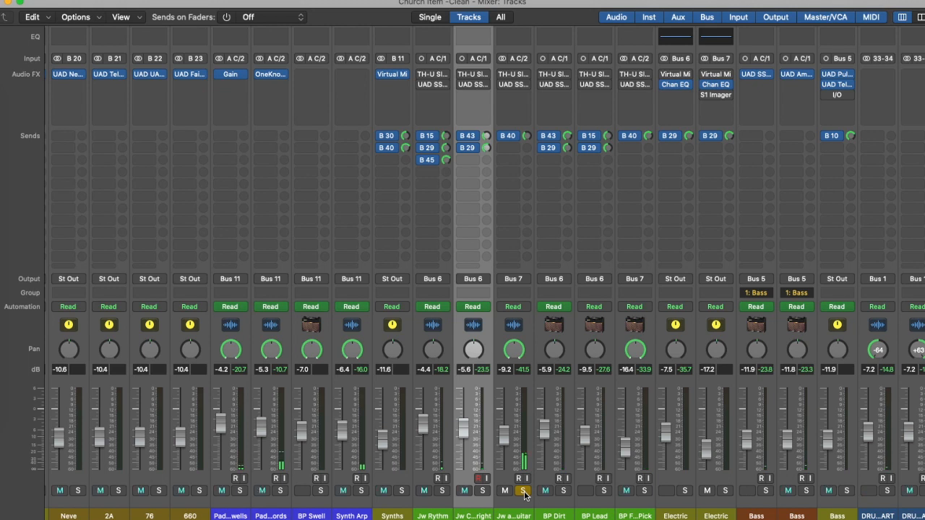
pyautogui.click(522, 491)
pyautogui.click(563, 492)
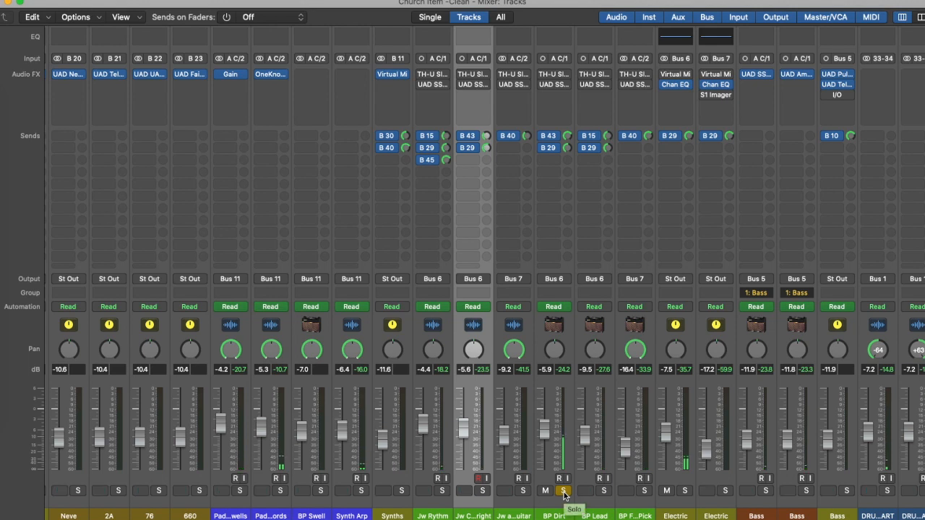
pyautogui.click(563, 492)
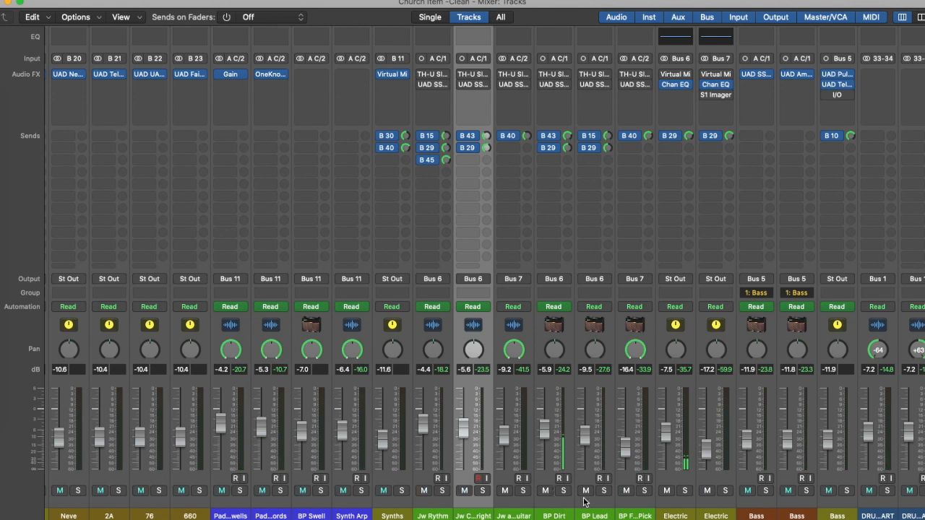
pyautogui.click(604, 494)
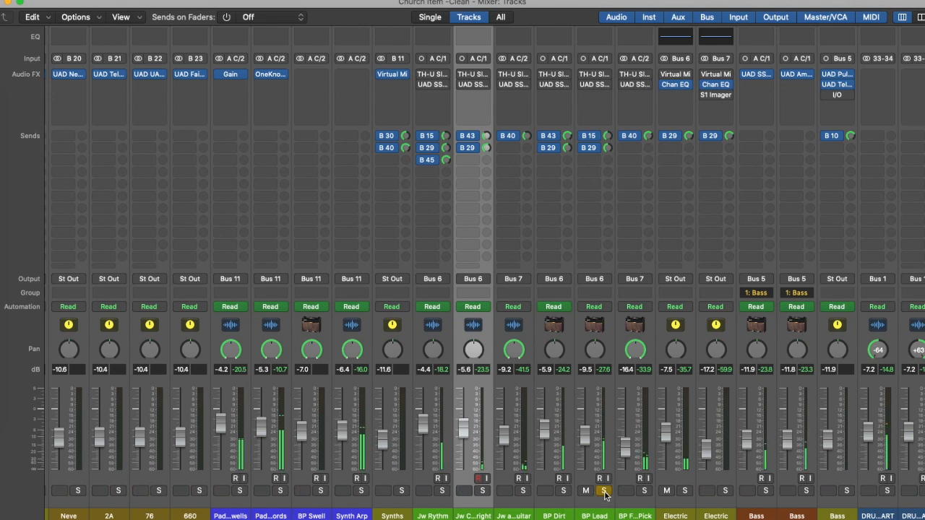
pyautogui.click(604, 493)
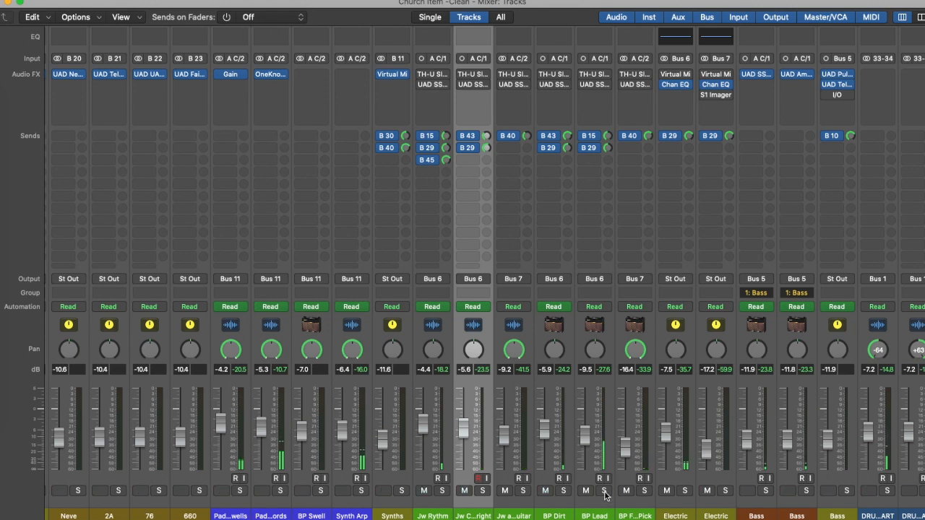
# Solo the Jw Rythm channel, enable its TH-U Slate amp simulator and review the loaded cabinet.
pyautogui.click(445, 494)
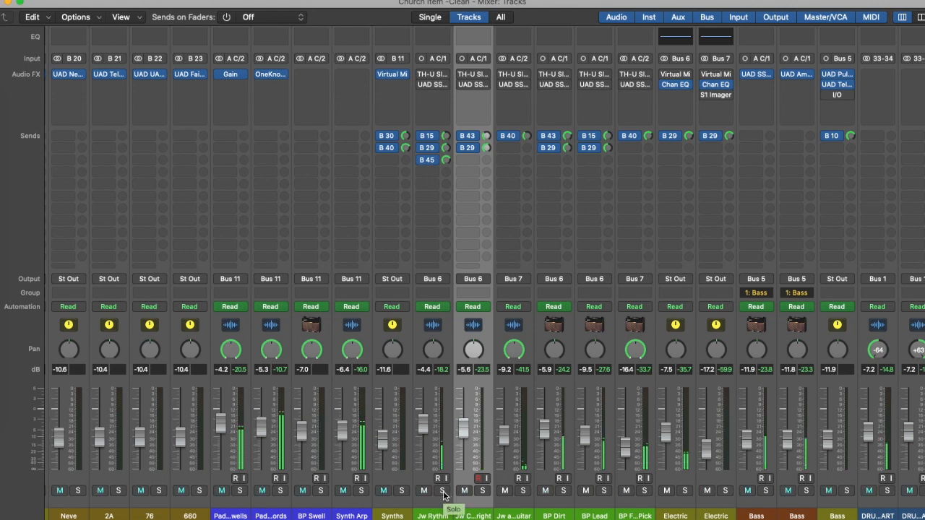
pyautogui.click(428, 76)
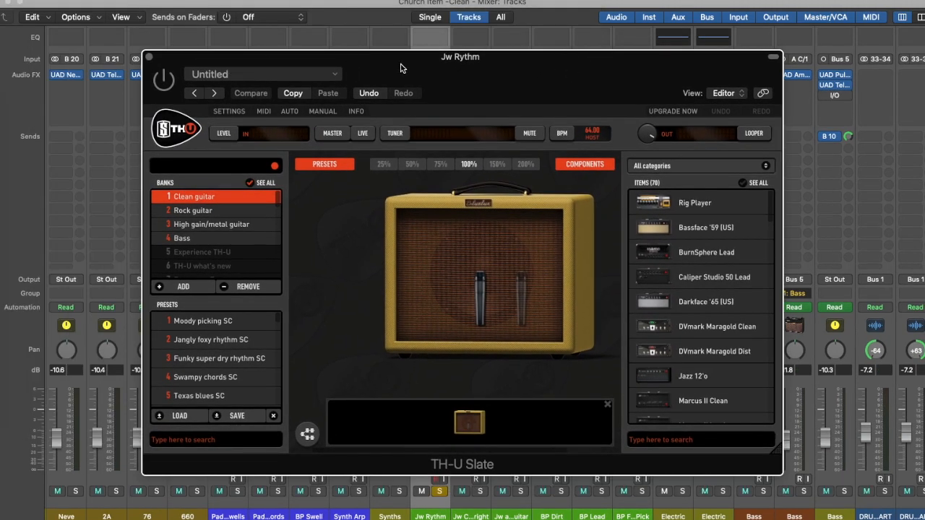
pyautogui.moveTo(401, 68); pyautogui.dragTo(477, 50)
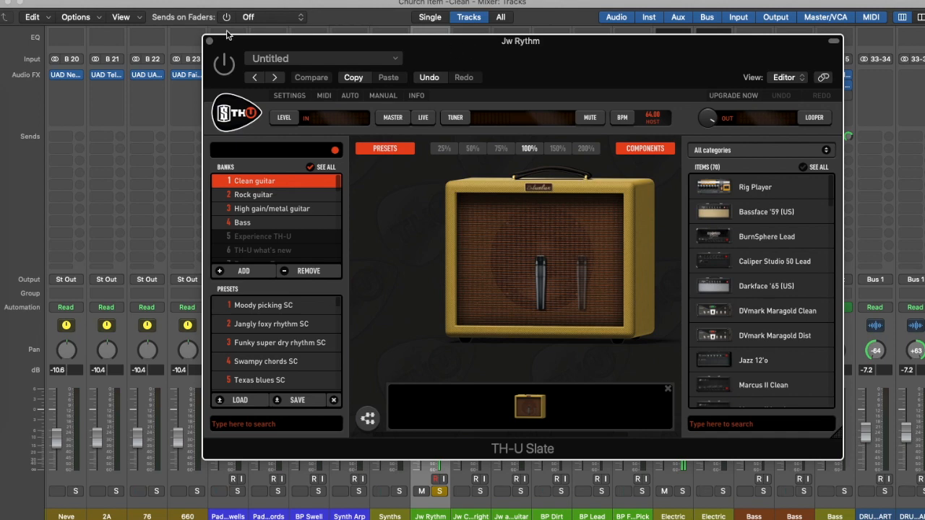
pyautogui.click(208, 43)
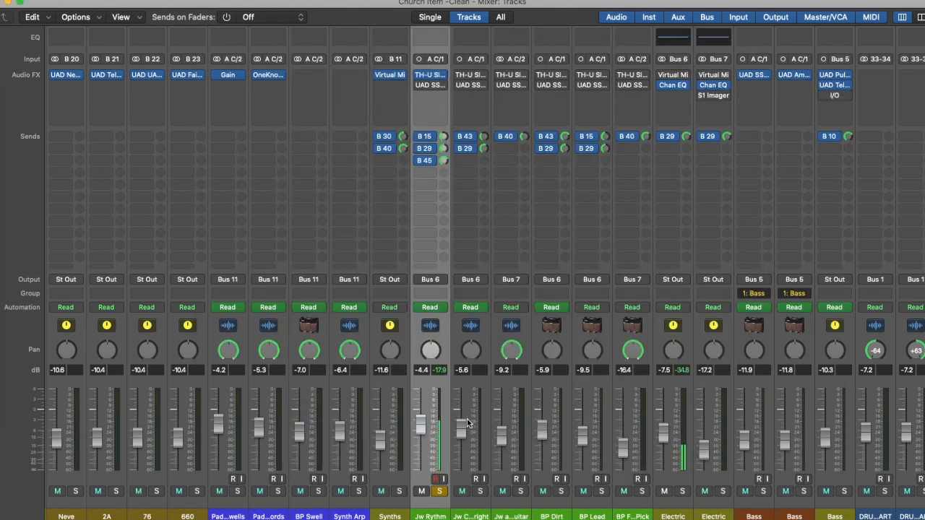
pyautogui.click(433, 76)
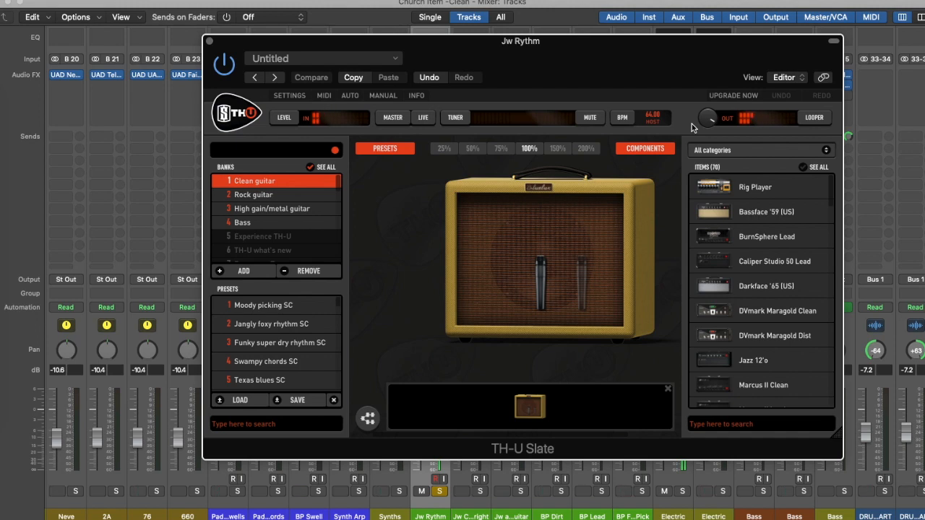
pyautogui.click(210, 43)
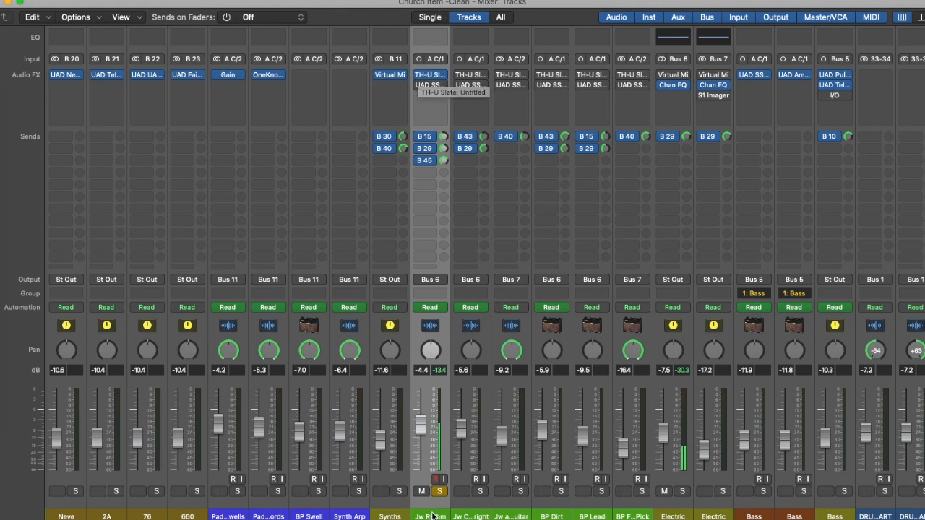
# Solo Jw Clean bright instead of Jw Rythm, enable its TH-U Slate plug-in and compare the sound with it bypassed.
pyautogui.click(440, 491)
pyautogui.click(479, 492)
pyautogui.click(471, 74)
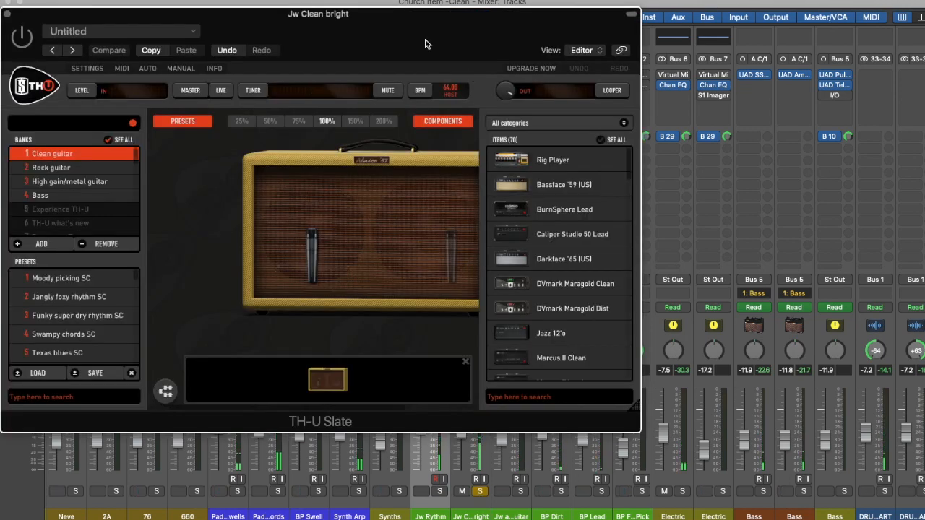
pyautogui.moveTo(425, 45); pyautogui.dragTo(620, 86)
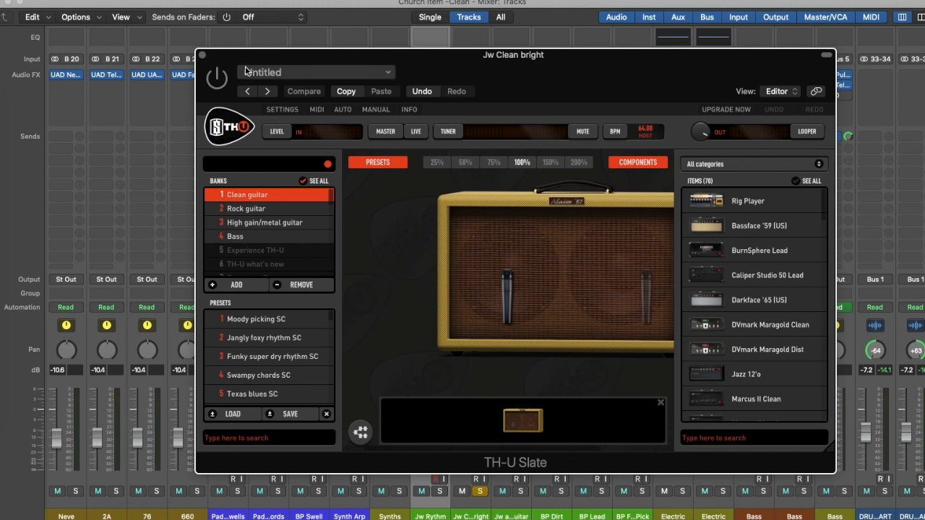
pyautogui.click(202, 57)
pyautogui.moveTo(460, 79)
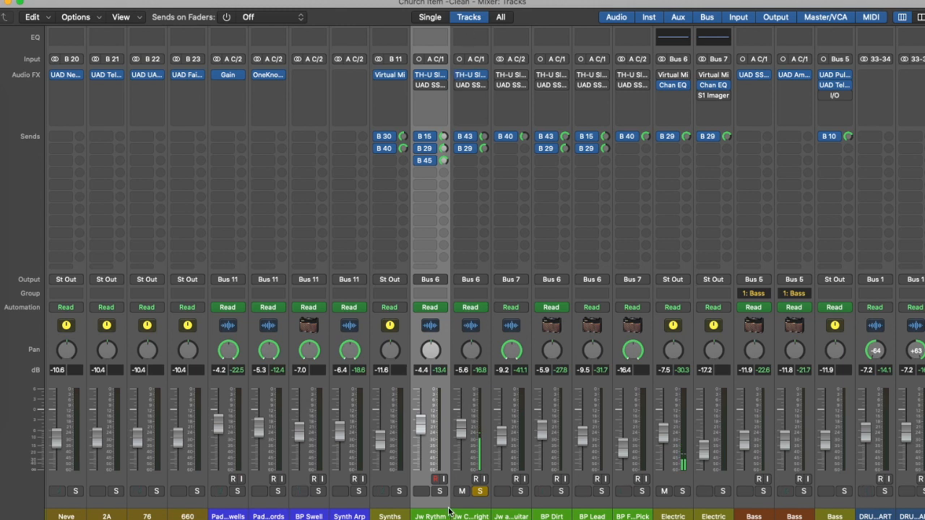
pyautogui.click(459, 76)
pyautogui.click(459, 76)
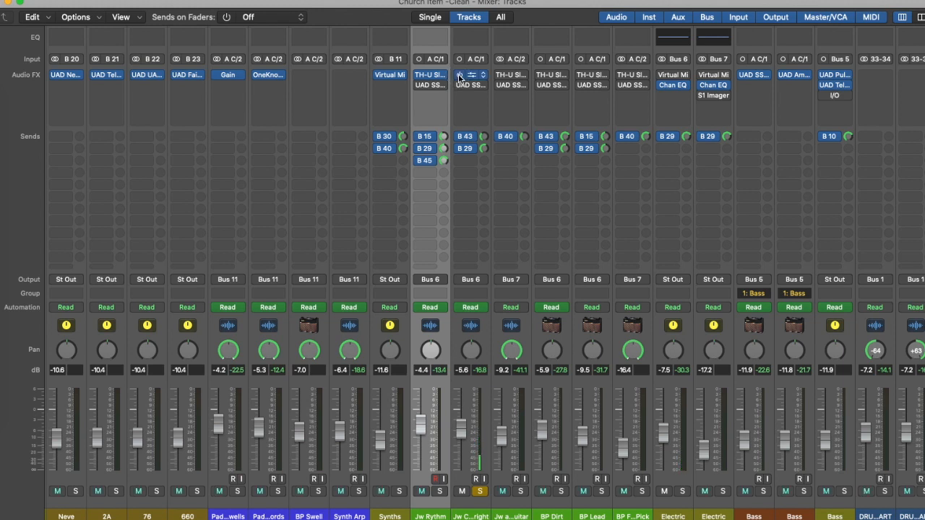
# Solo only the Jw atmos guitar channel and raise its fader to -6.0 dB.
pyautogui.keyDown('alt'); pyautogui.click(440, 493); pyautogui.keyUp('alt')
pyautogui.click(440, 493)
pyautogui.click(520, 492)
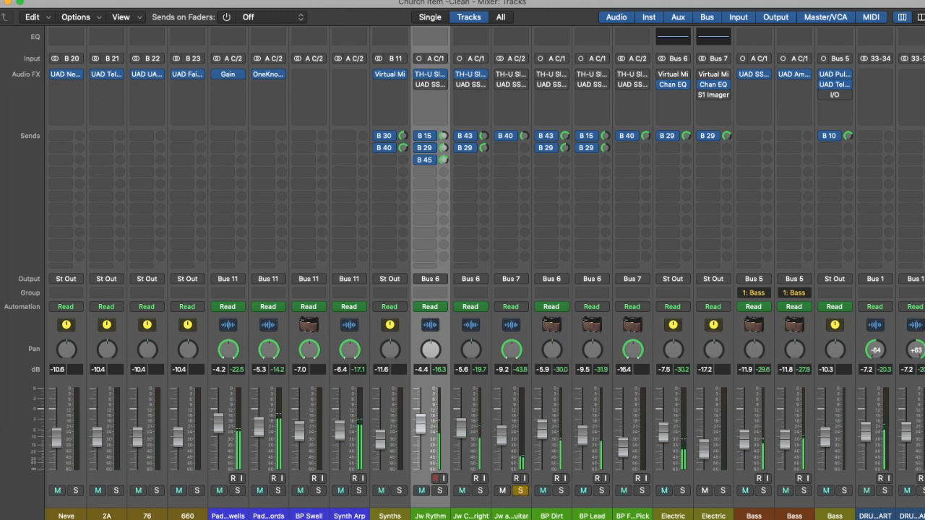
pyautogui.click(500, 74)
pyautogui.moveTo(502, 435); pyautogui.dragTo(506, 427)
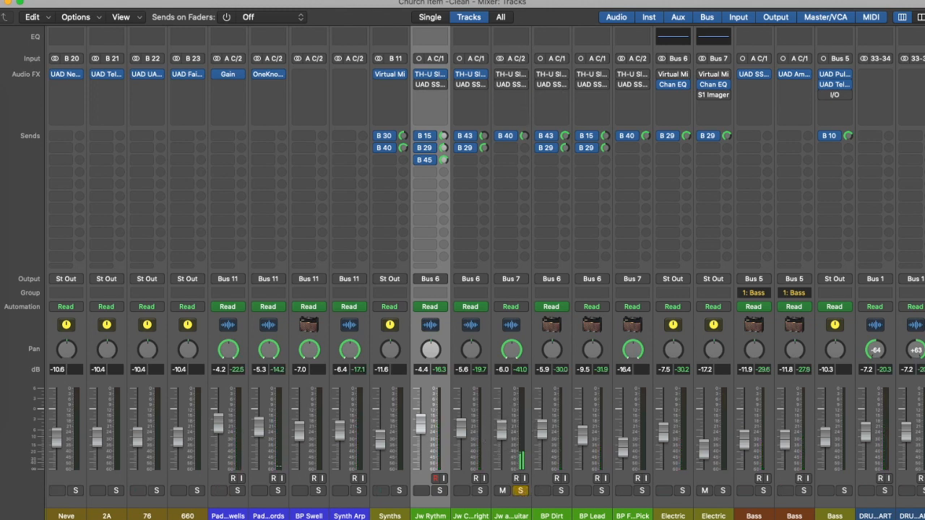
# Examine the amp, AmpTrem pedal, cabinet and rack effects of the Swampy chords SC rig in Jw atmos guitar's TH-U Slate.
pyautogui.click(515, 74)
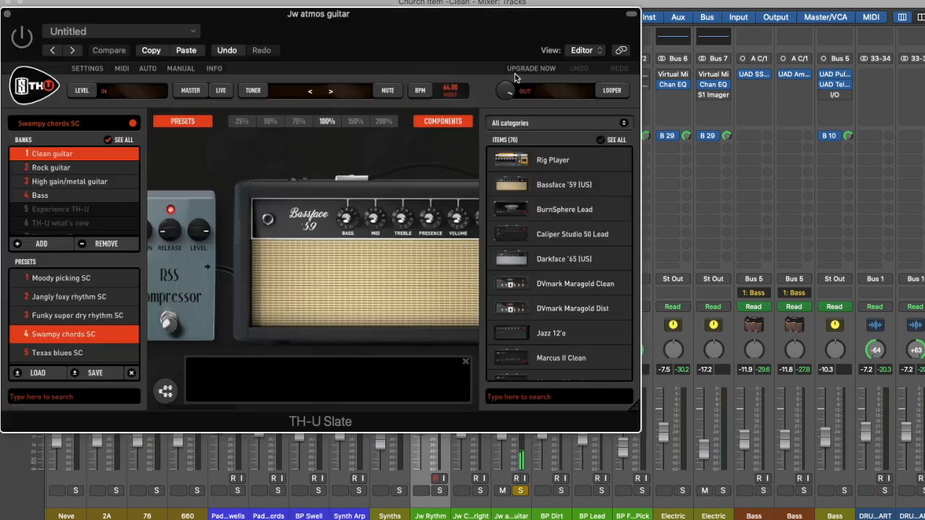
pyautogui.click(369, 313)
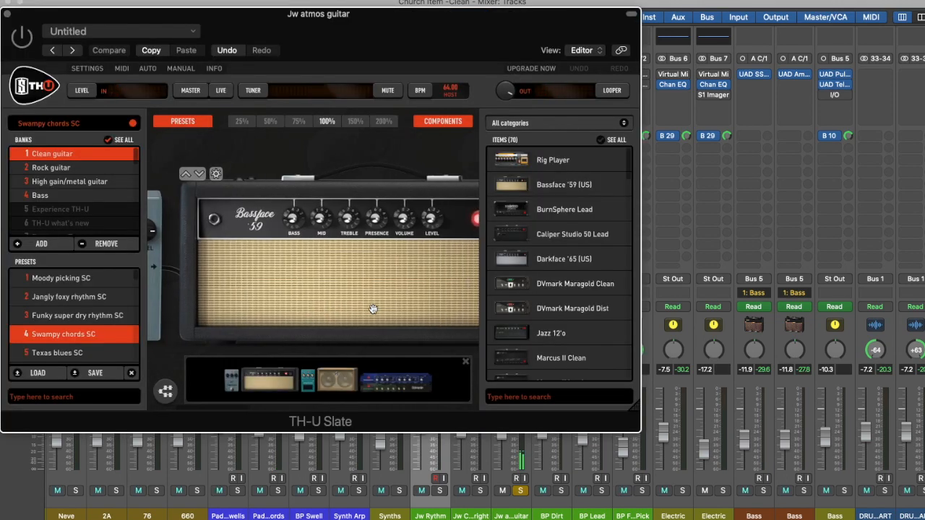
pyautogui.click(341, 384)
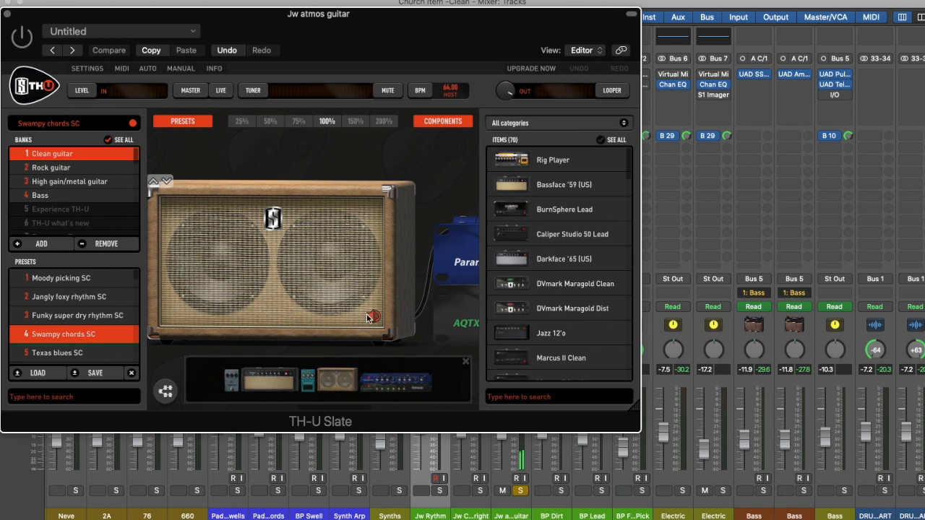
pyautogui.hscroll(5, 374, 317)
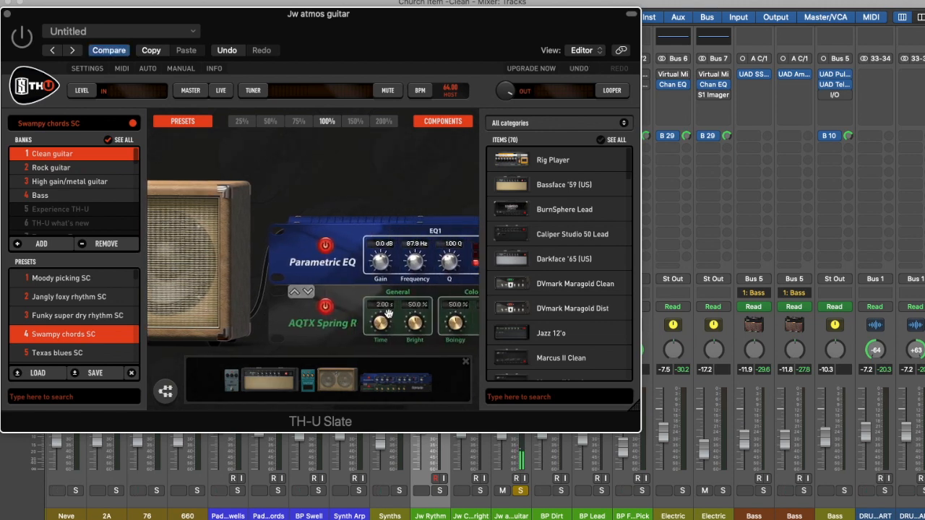
pyautogui.hscroll(-5, 383, 312)
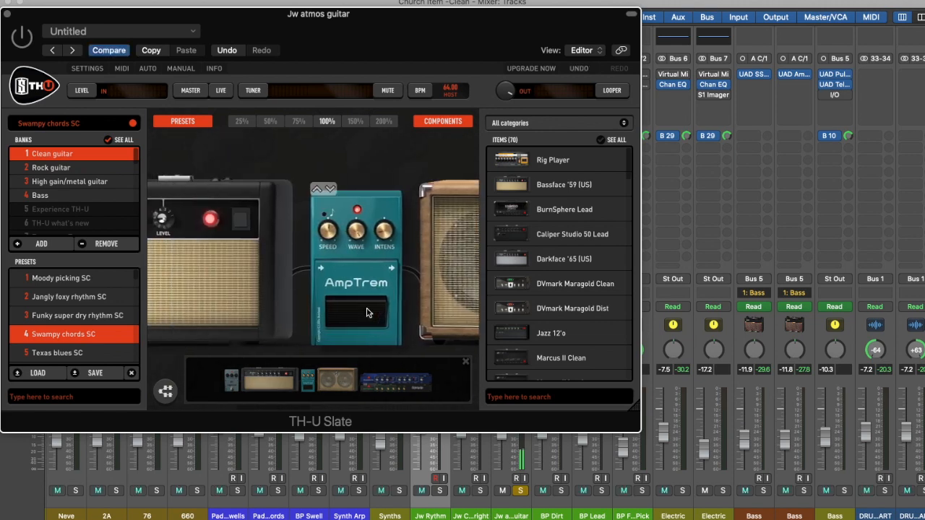
pyautogui.hscroll(-5, 366, 312)
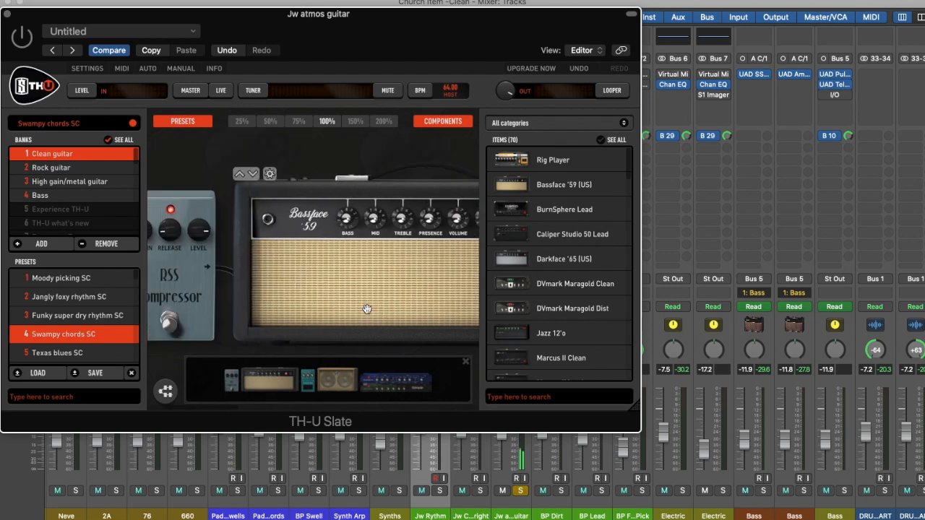
pyautogui.click(9, 15)
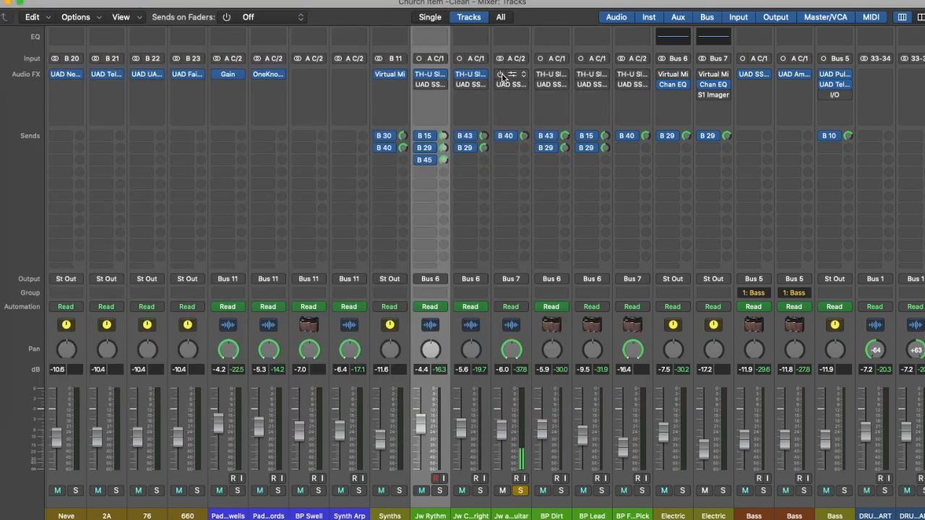
# Lower the Jw atmos guitar fader to -13.0 dB with TH-U Slate enabled and compare the sound with it bypassed.
pyautogui.moveTo(508, 445); pyautogui.dragTo(504, 453)
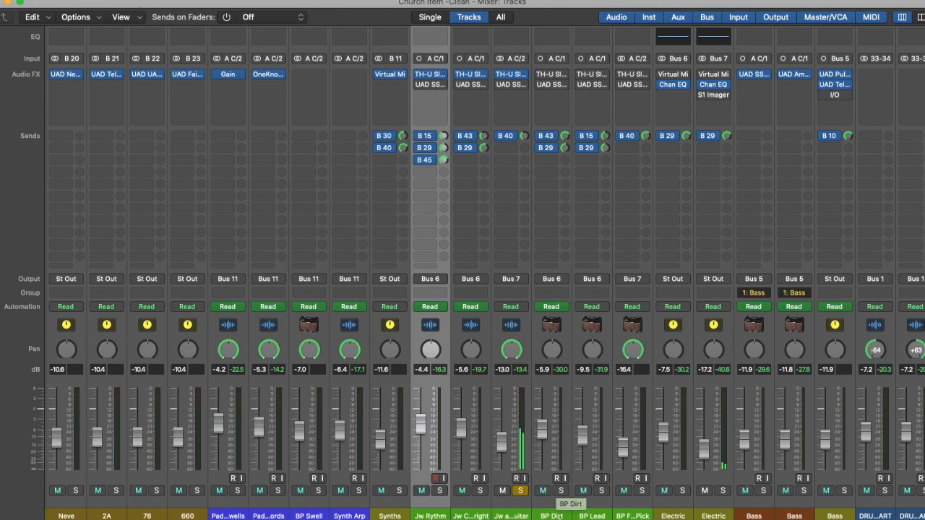
pyautogui.click(501, 75)
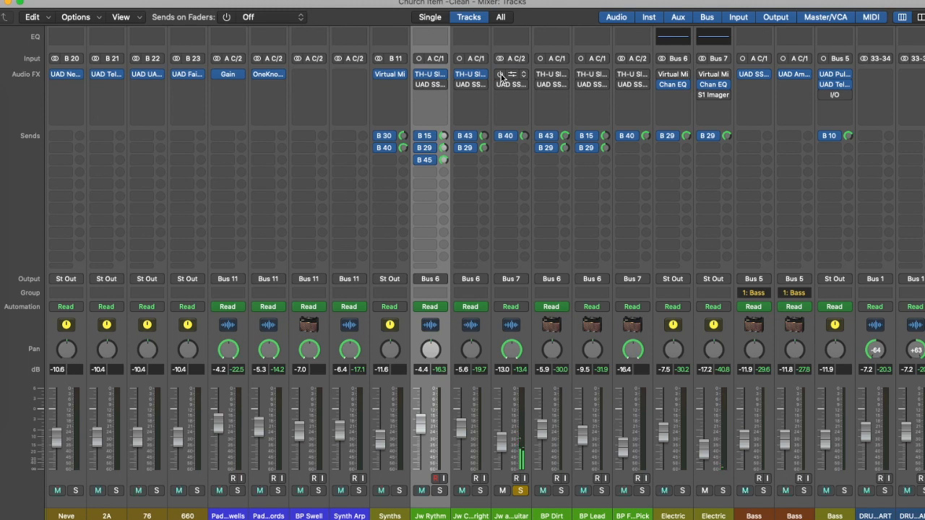
pyautogui.click(502, 75)
# Solo only the BP Dirt channel instead of Jw atmos guitar and enable its TH-U Slate plug-in.
pyautogui.click(518, 491)
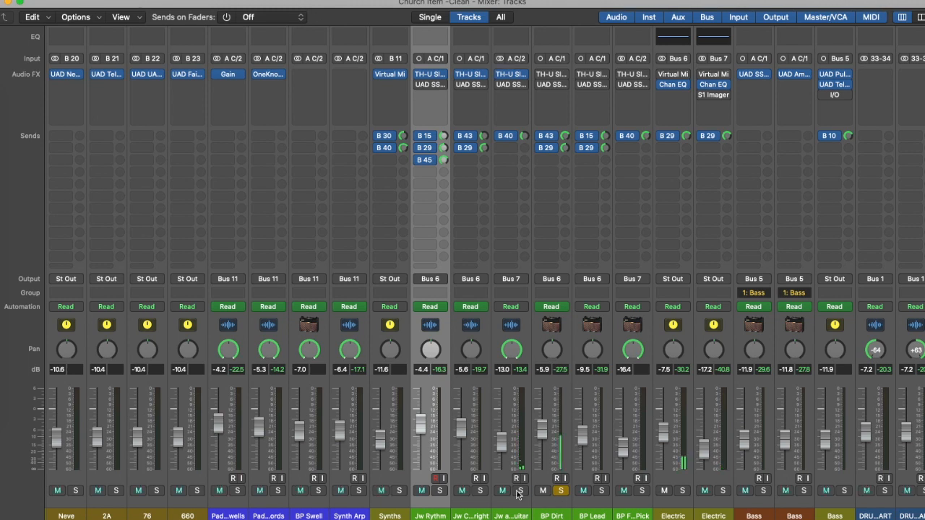
pyautogui.click(553, 76)
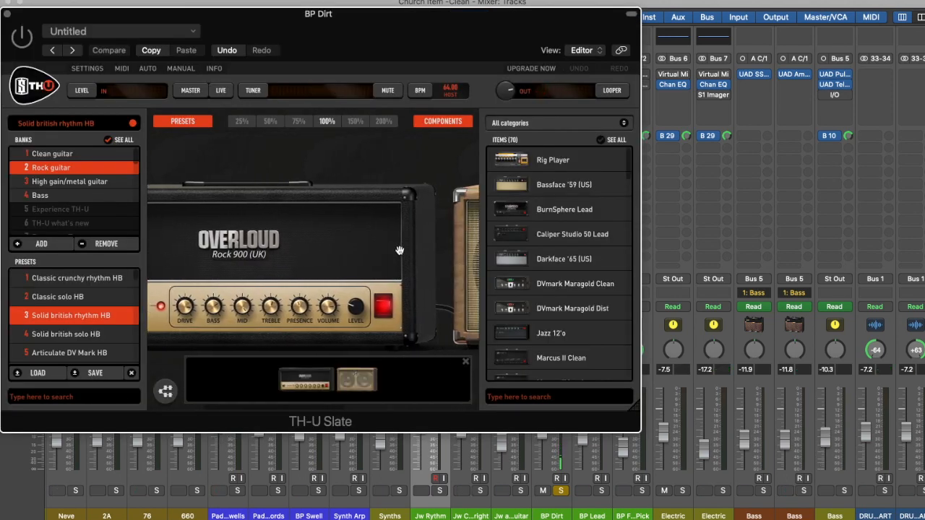
pyautogui.moveTo(519, 19); pyautogui.dragTo(389, 6)
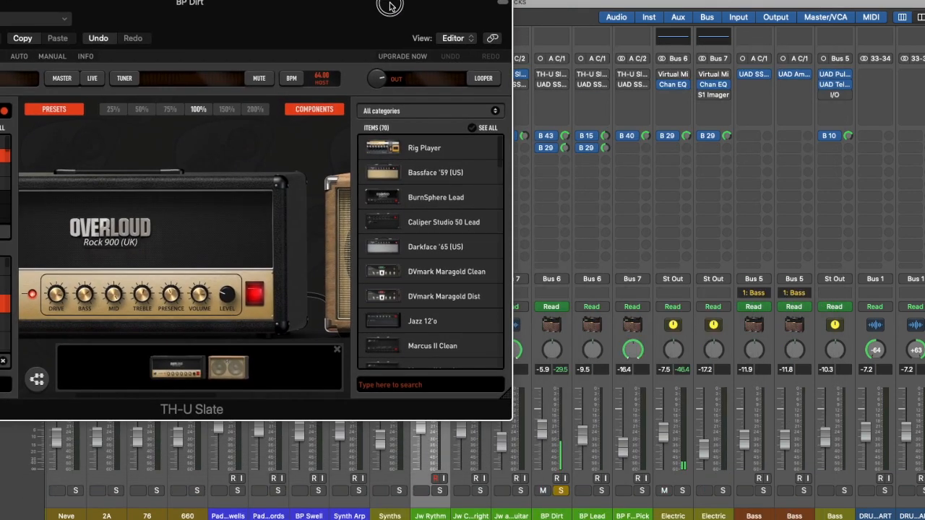
pyautogui.click(541, 76)
pyautogui.moveTo(409, 25); pyautogui.dragTo(586, 64)
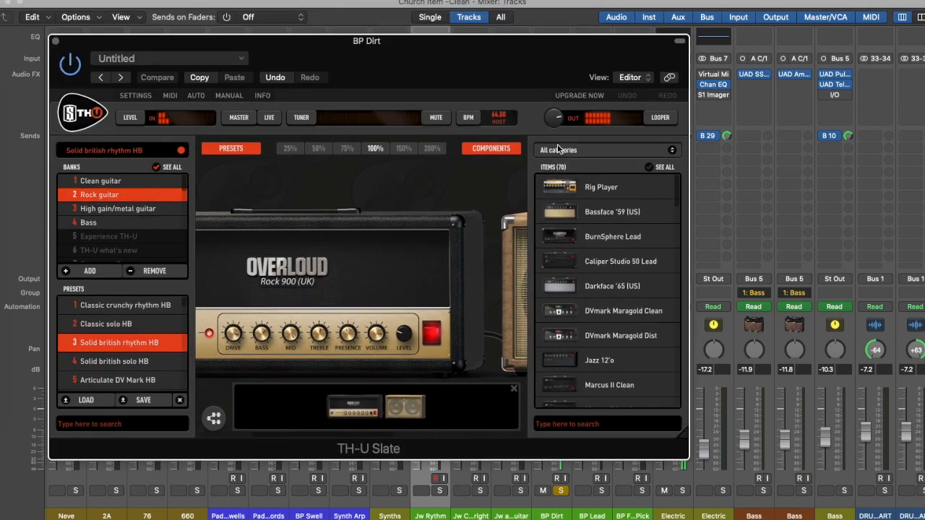
# Adjust the output level of BP Dirt's TH-U Slate and compare the sound with the plug-in bypassed.
pyautogui.moveTo(556, 132); pyautogui.dragTo(556, 132)
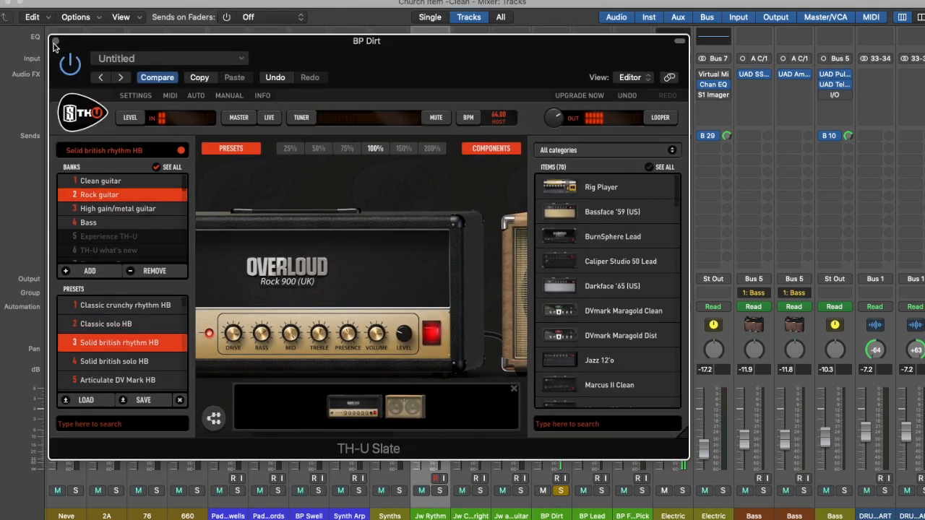
pyautogui.moveTo(568, 54); pyautogui.dragTo(535, 119)
pyautogui.click(543, 78)
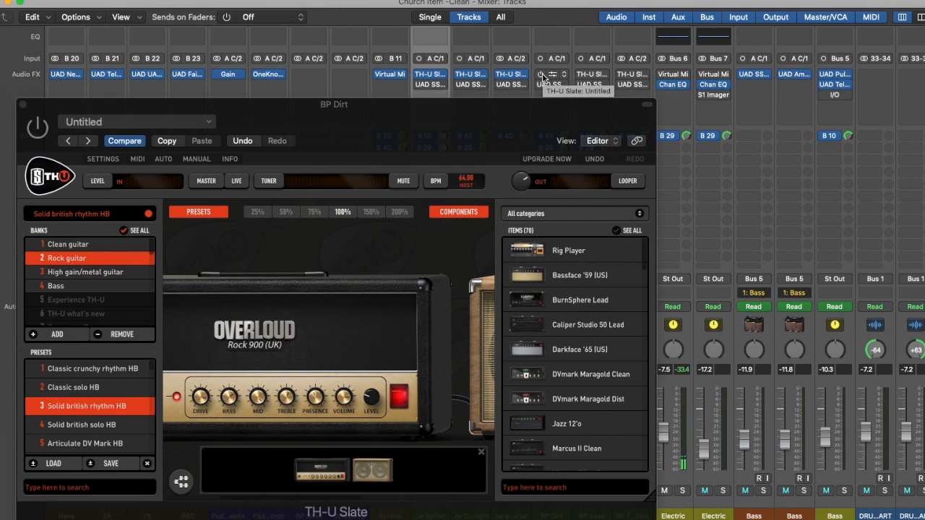
pyautogui.click(542, 76)
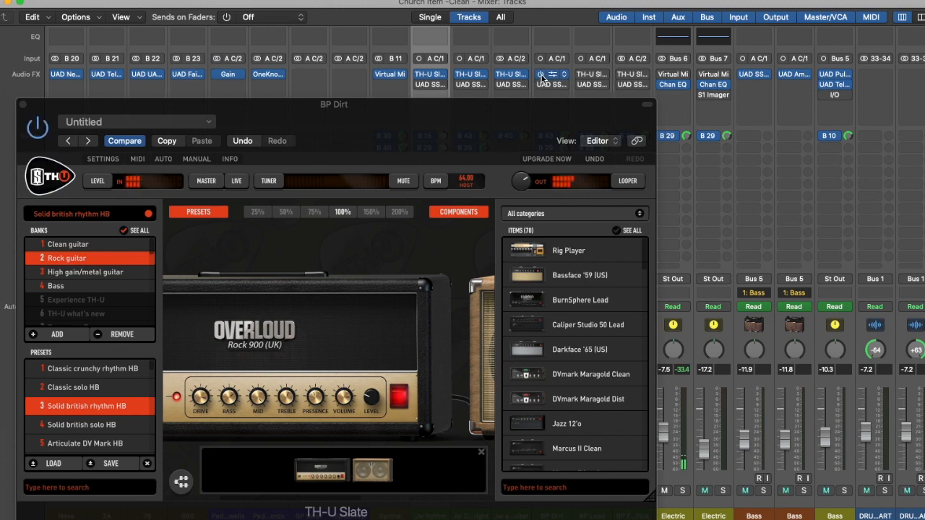
pyautogui.click(23, 107)
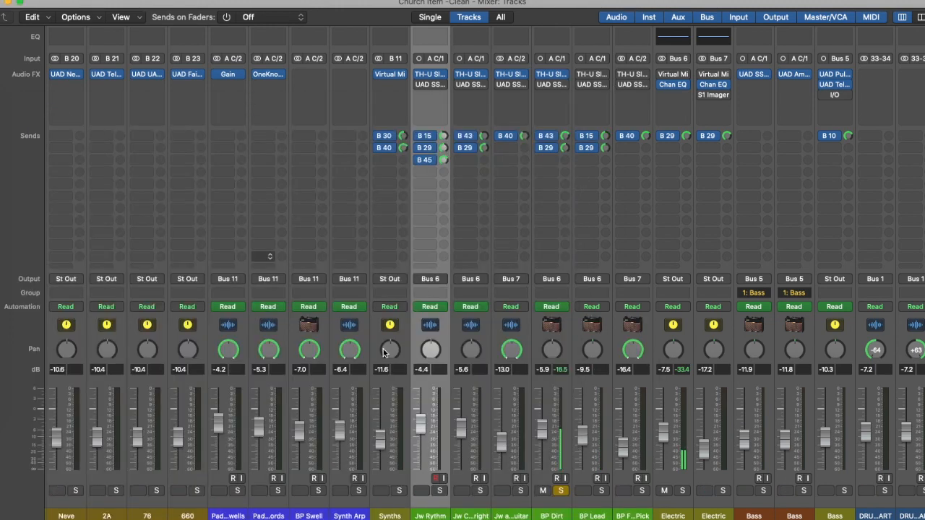
# Solo only the BP Lead channel and examine the Overange amp in its TH-U Slate rig.
pyautogui.click(601, 491)
pyautogui.click(562, 491)
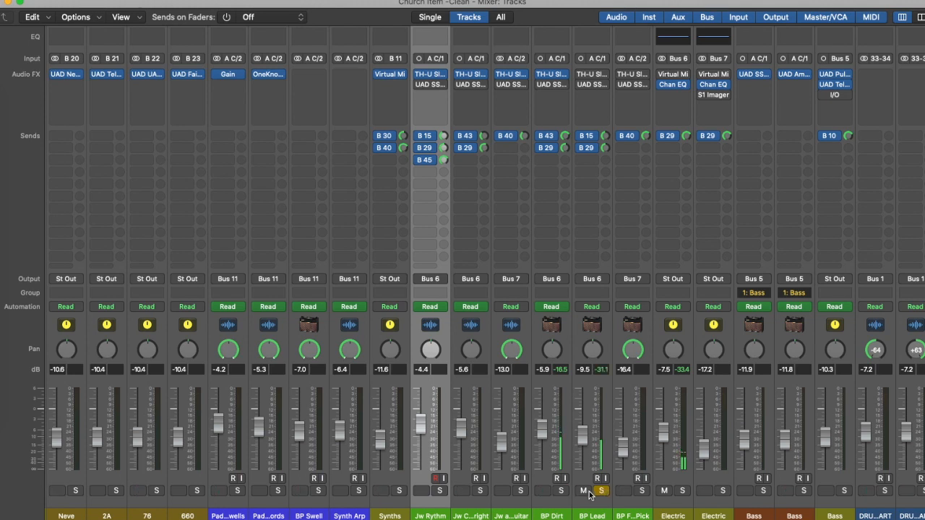
pyautogui.moveTo(593, 76)
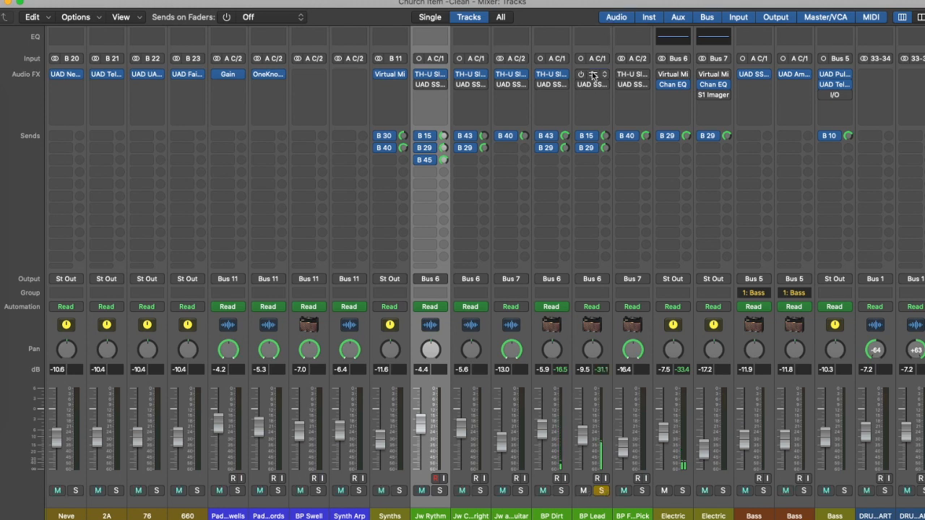
pyautogui.click(593, 77)
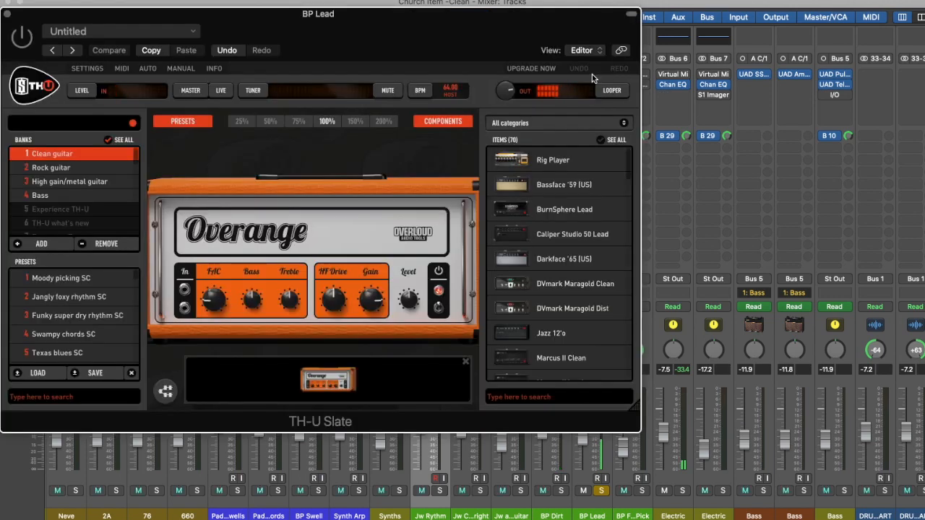
pyautogui.moveTo(523, 25); pyautogui.dragTo(608, 52)
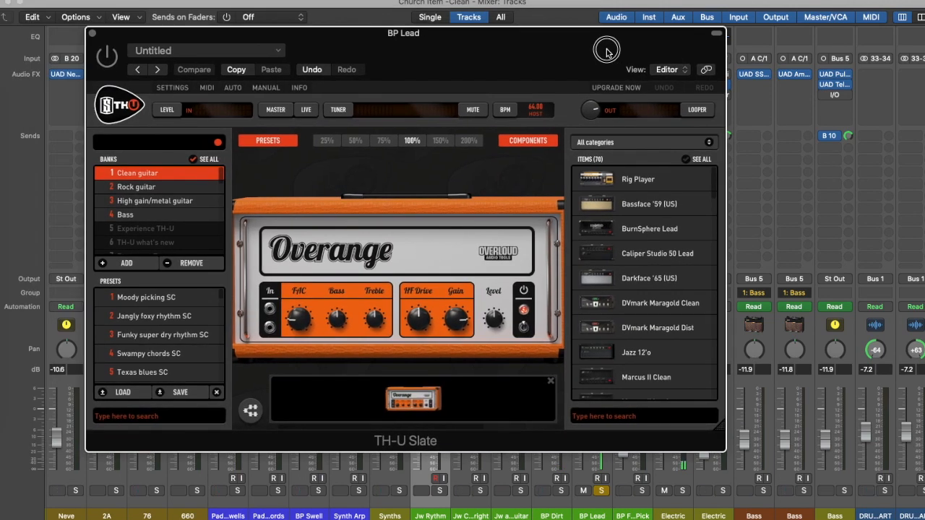
pyautogui.hscroll(5, 474, 284)
pyautogui.hscroll(-5, 471, 284)
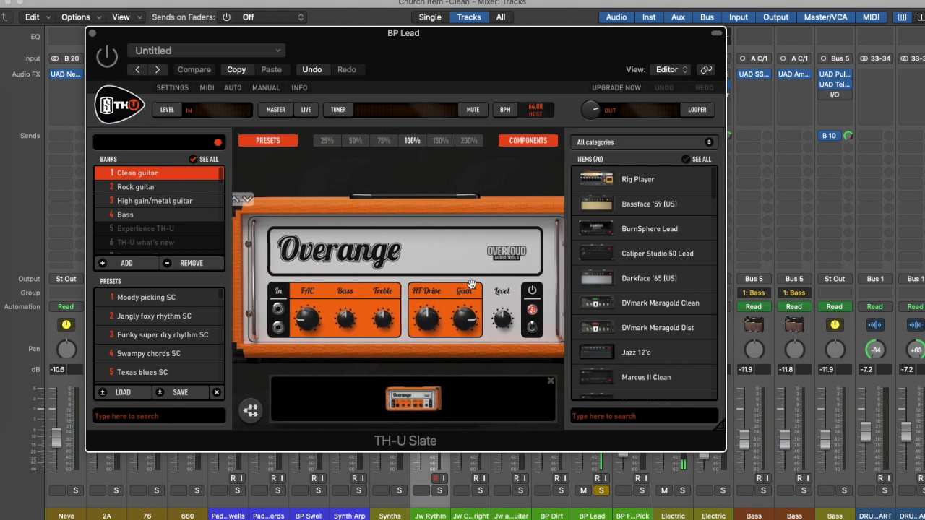
pyautogui.hscroll(1, 471, 284)
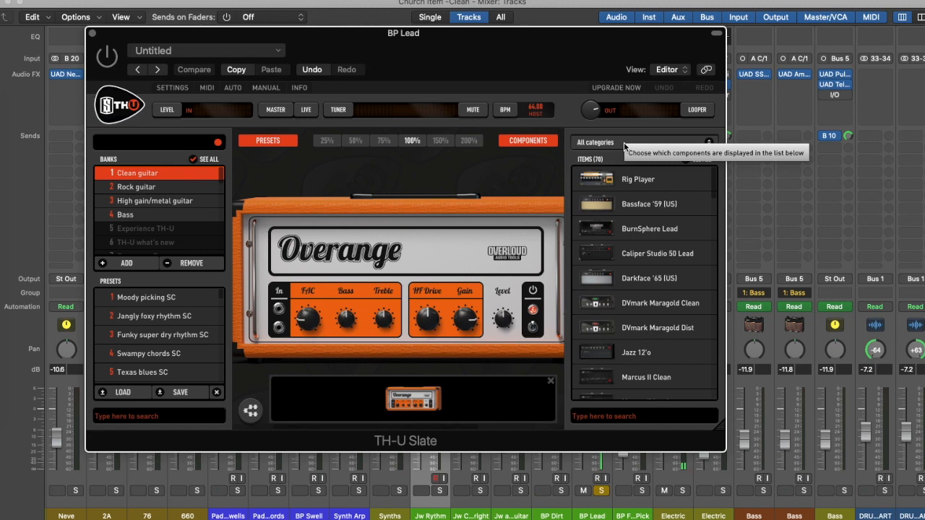
# Add a 2x12 British State (UK) cabinet after the Overange amp in BP Lead's TH-U Slate signal chain.
pyautogui.scroll(-10, 628, 282)
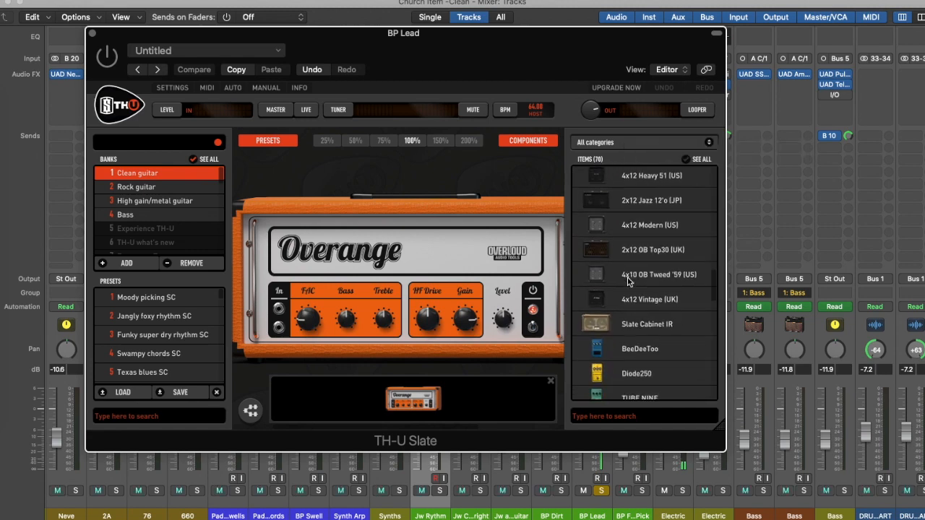
pyautogui.scroll(4, 627, 282)
pyautogui.scroll(3, 627, 282)
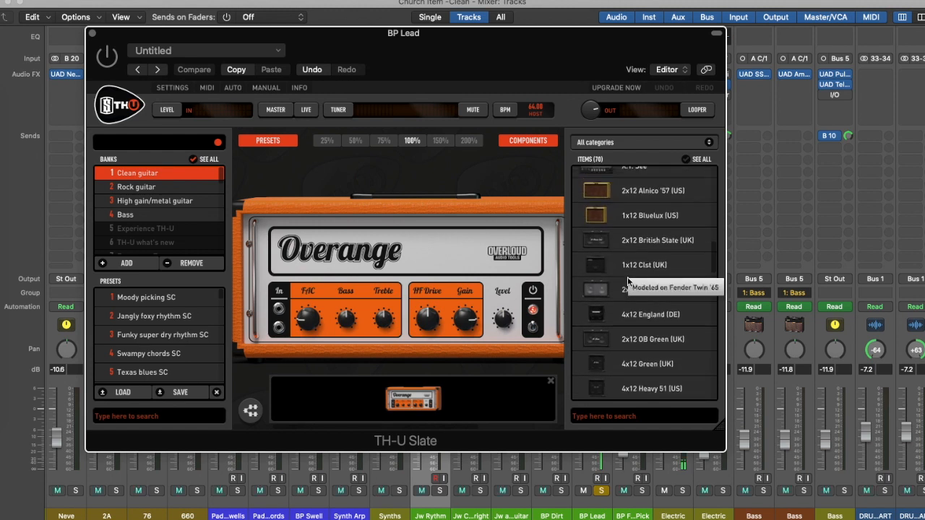
pyautogui.click(601, 245)
pyautogui.moveTo(601, 244); pyautogui.dragTo(527, 281)
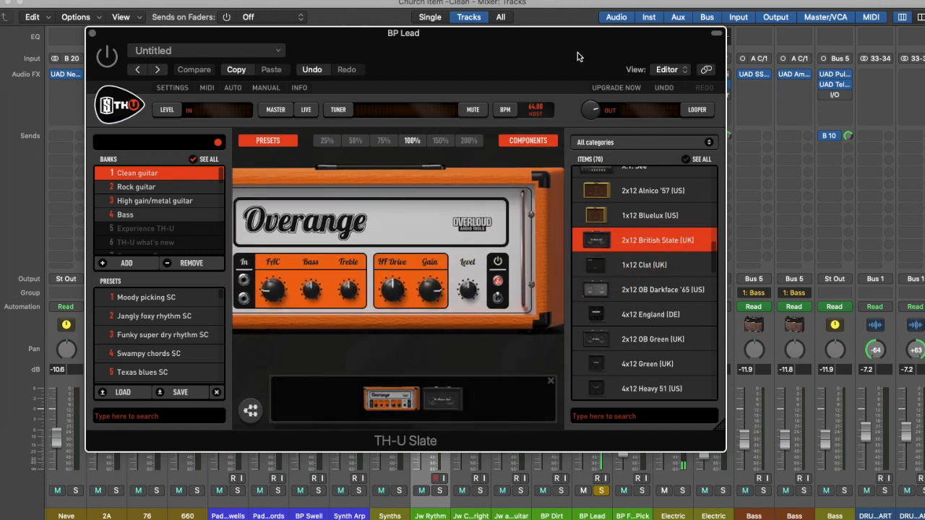
# Enable TH-U Slate on BP Lead and compare its amped sound with the dry guitar.
pyautogui.moveTo(577, 50); pyautogui.dragTo(657, 131)
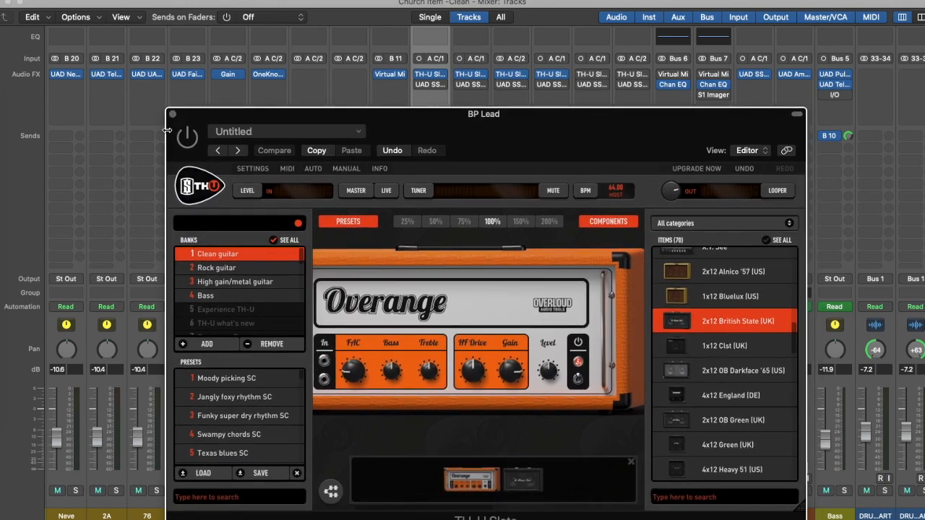
pyautogui.moveTo(592, 136); pyautogui.dragTo(318, 62)
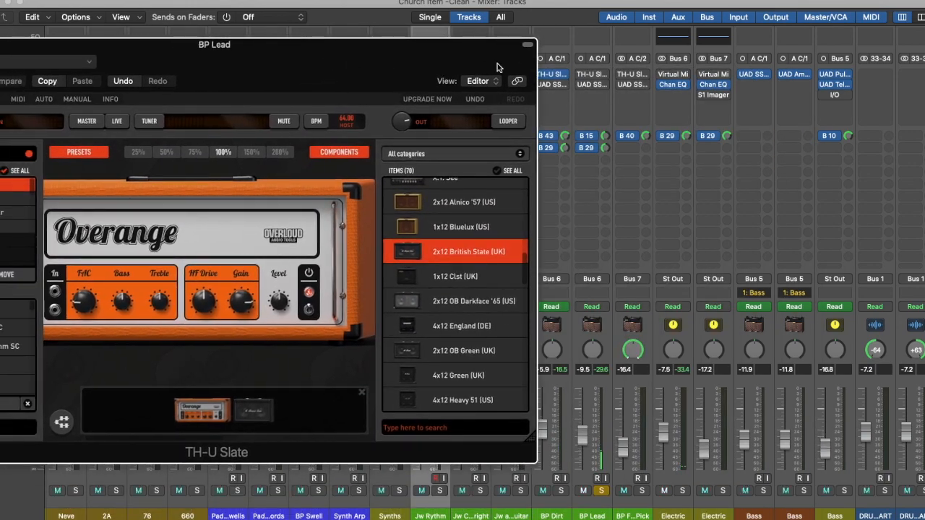
pyautogui.click(583, 77)
pyautogui.moveTo(412, 64); pyautogui.dragTo(544, 81)
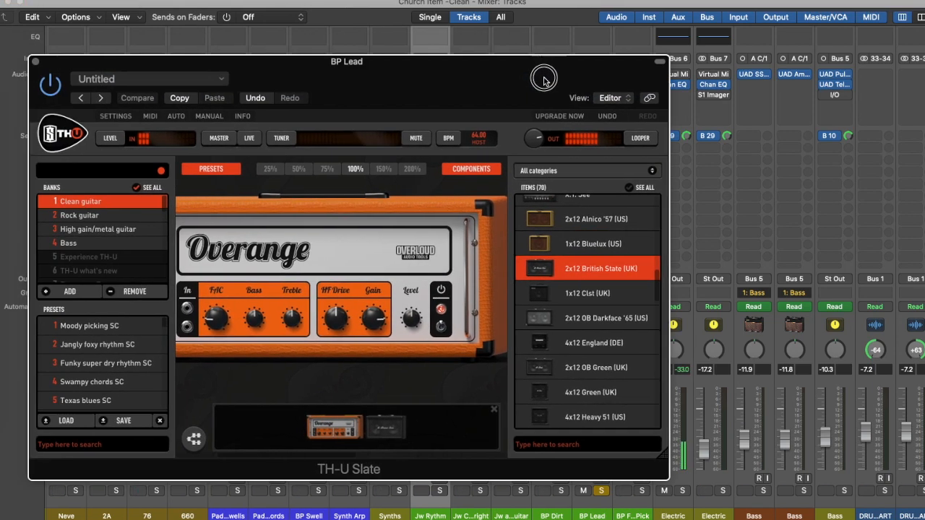
pyautogui.click(35, 62)
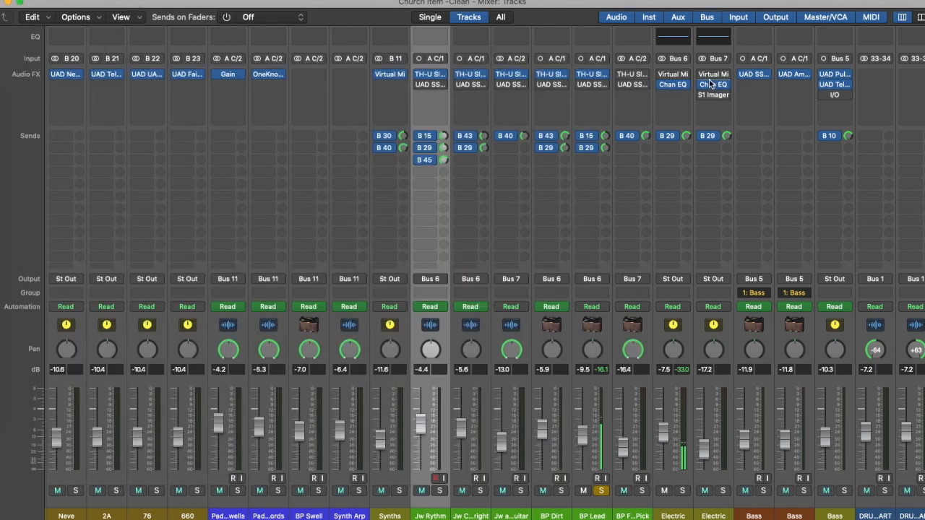
pyautogui.click(580, 76)
# Solo only BP Fast Pick instead of BP Lead and enable its TH-U Slate with the Overange amp.
pyautogui.click(641, 491)
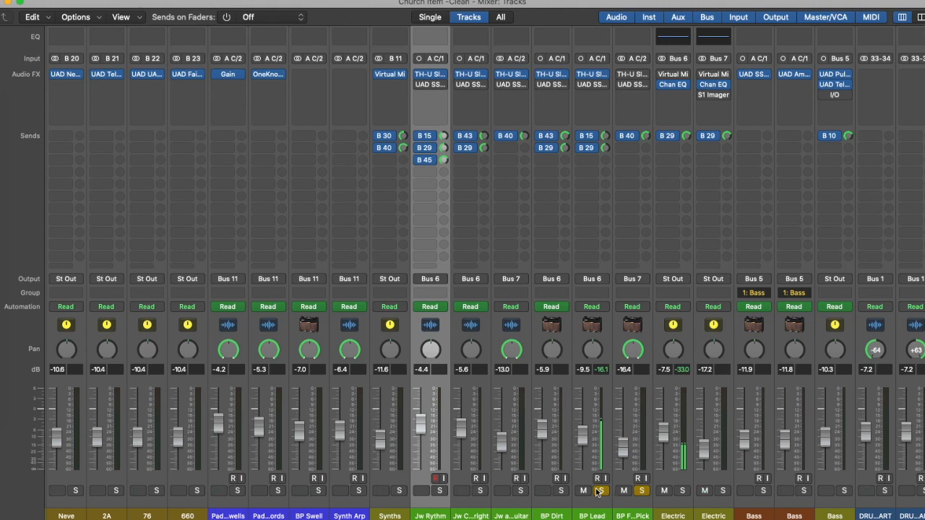
pyautogui.click(597, 492)
pyautogui.hscroll(10, 596, 492)
pyautogui.click(908, 21)
pyautogui.hscroll(-4, 578, 277)
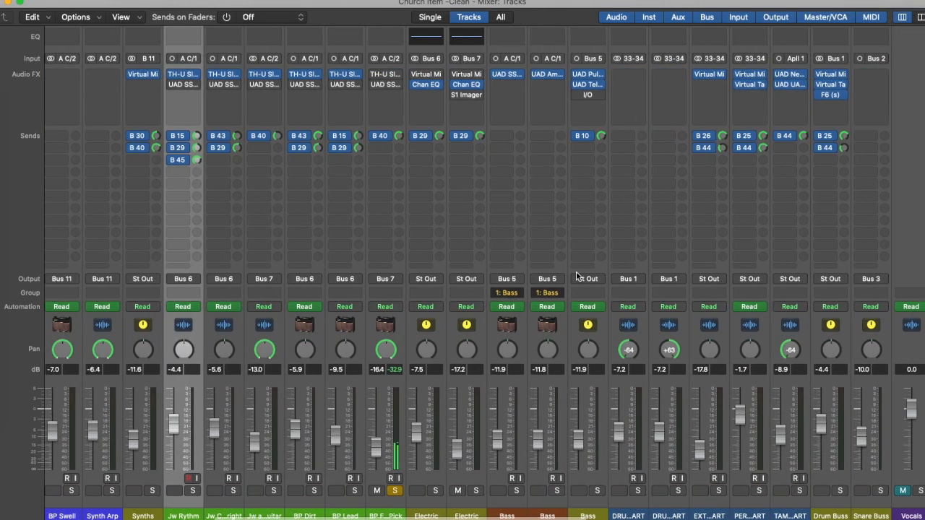
pyautogui.hscroll(-2, 578, 277)
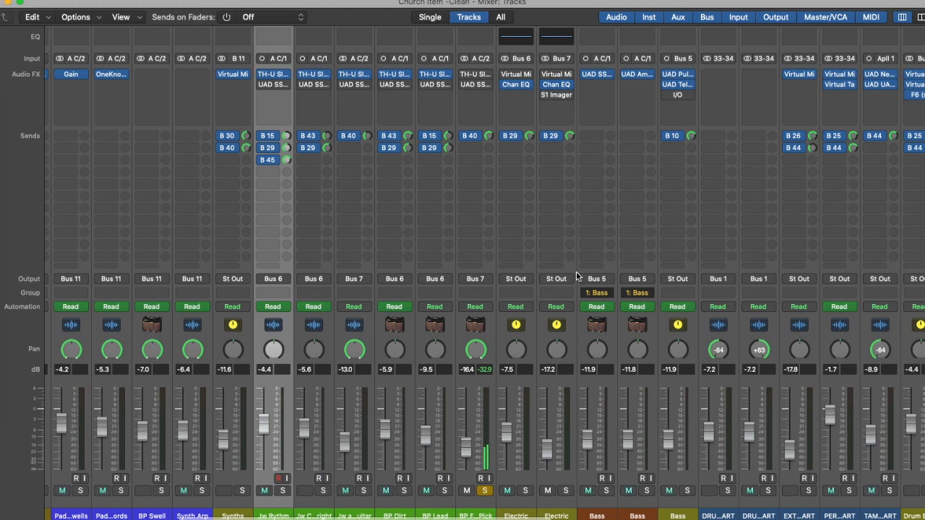
pyautogui.hscroll(-1, 576, 277)
pyautogui.click(508, 74)
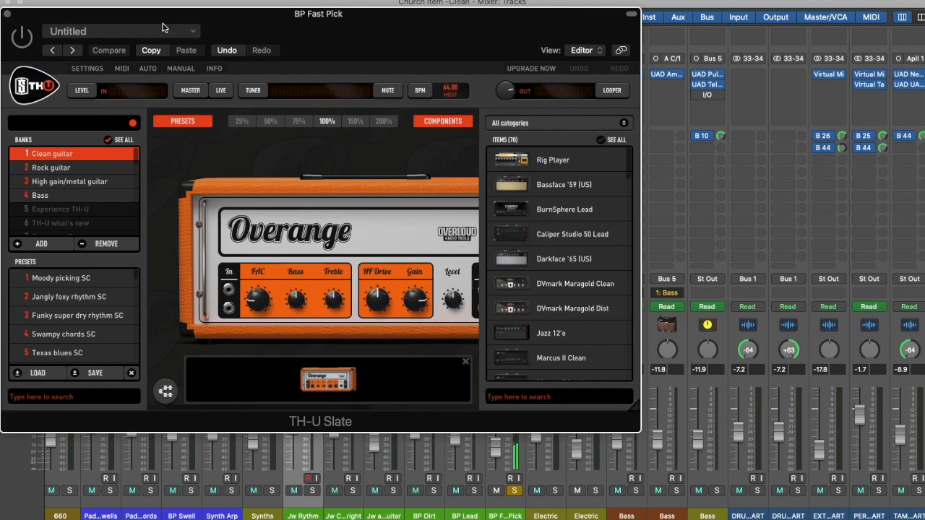
pyautogui.moveTo(424, 30); pyautogui.dragTo(626, 141)
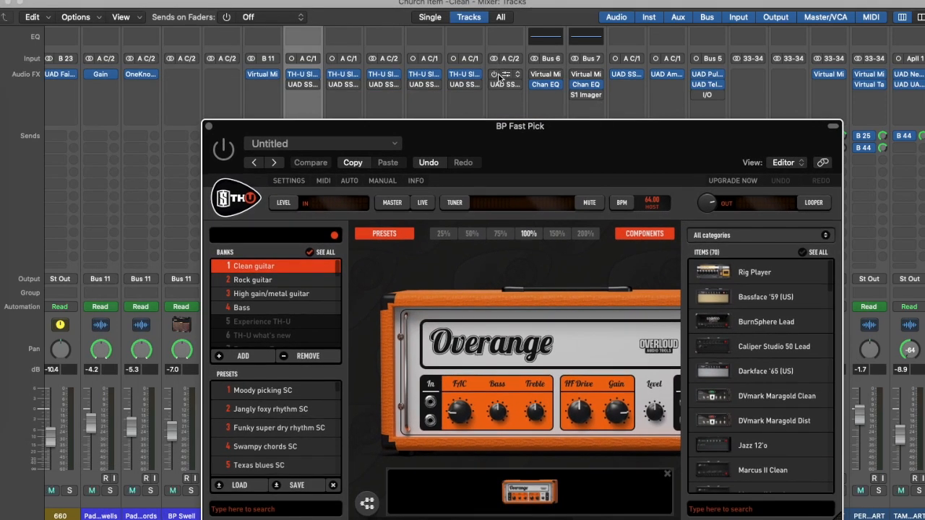
pyautogui.moveTo(595, 151); pyautogui.dragTo(580, 81)
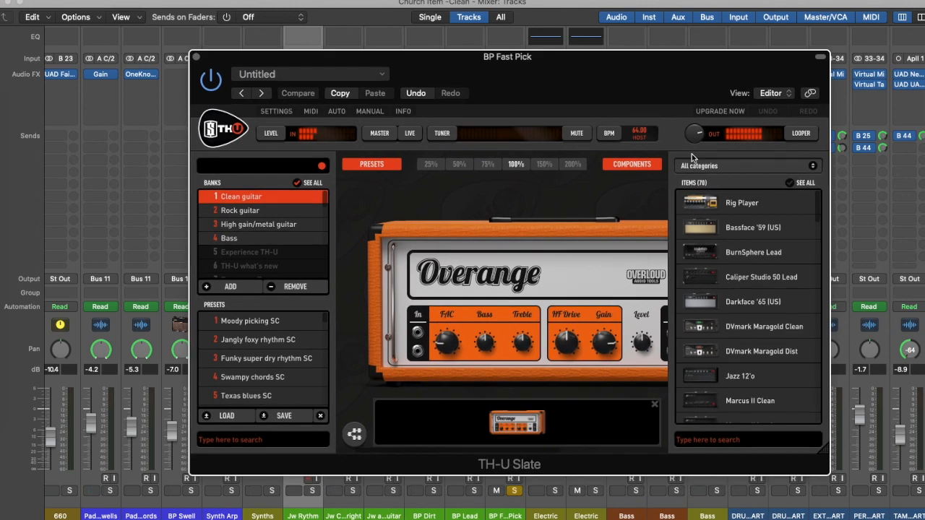
pyautogui.click(196, 56)
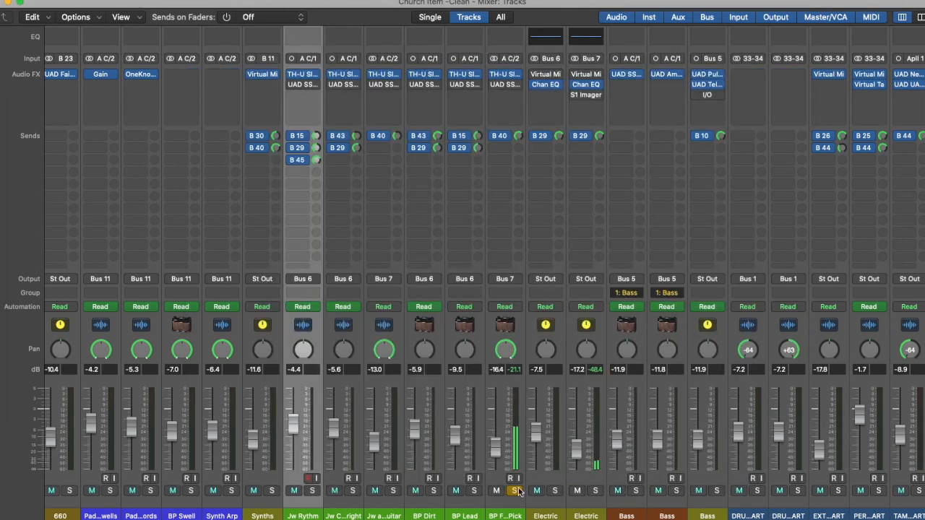
# Solo the Jw Rythm channel together with BP Fast Pick.
pyautogui.hscroll(-4, 471, 372)
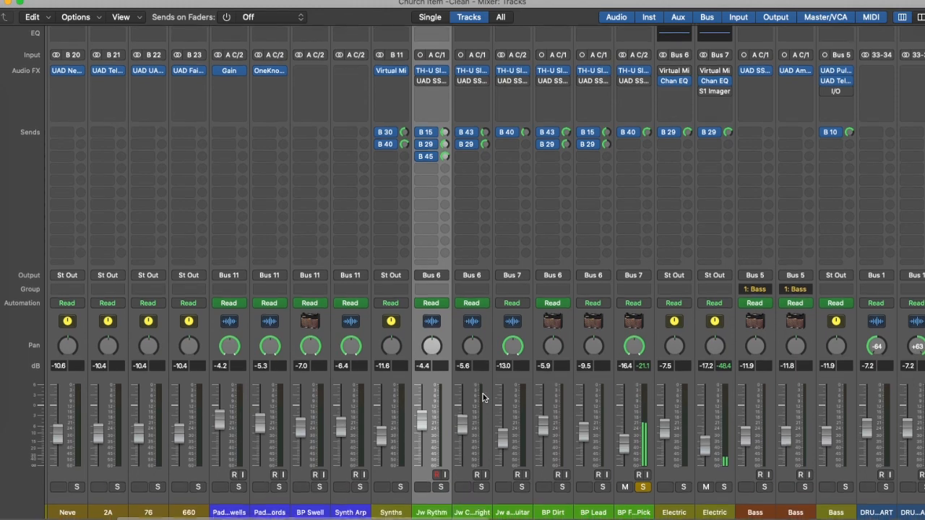
pyautogui.click(441, 491)
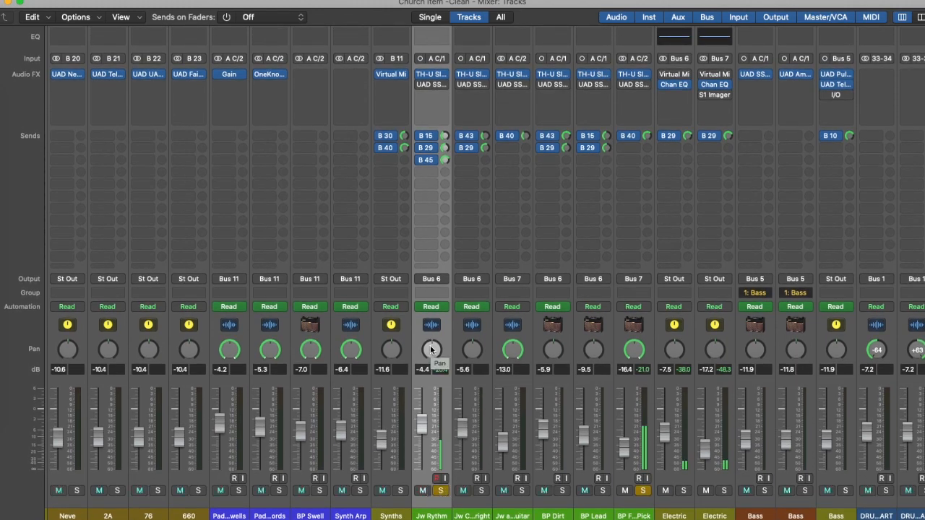
pyautogui.hscroll(10, 431, 349)
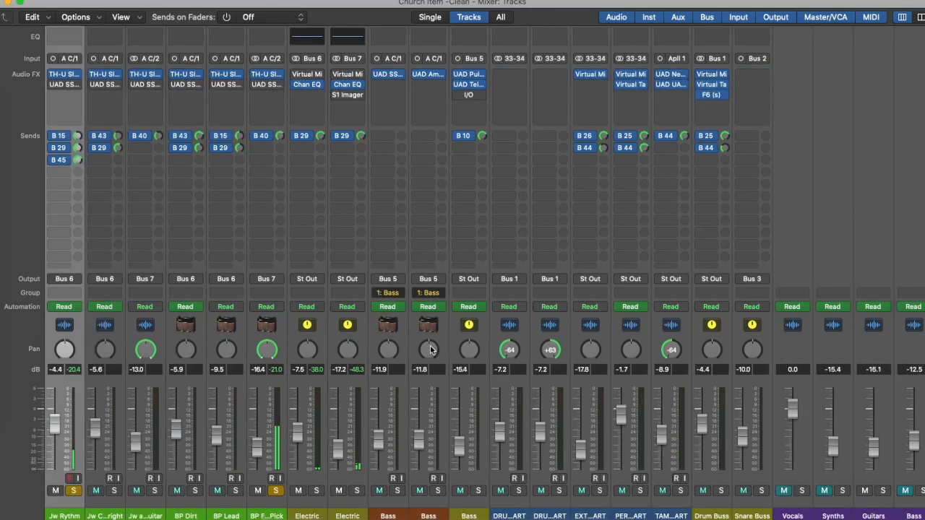
# Shorten the cycle range to about bars 42 to 50 in the Everybody IN section of the arrangement.
pyautogui.press('1')
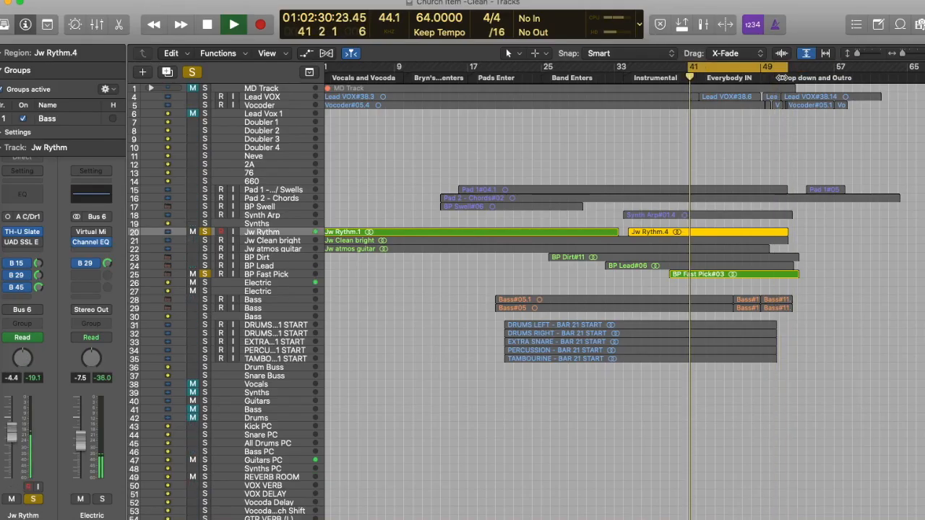
pyautogui.moveTo(857, 53); pyautogui.dragTo(867, 50)
pyautogui.moveTo(687, 66); pyautogui.dragTo(695, 67)
pyautogui.moveTo(796, 65); pyautogui.dragTo(771, 73)
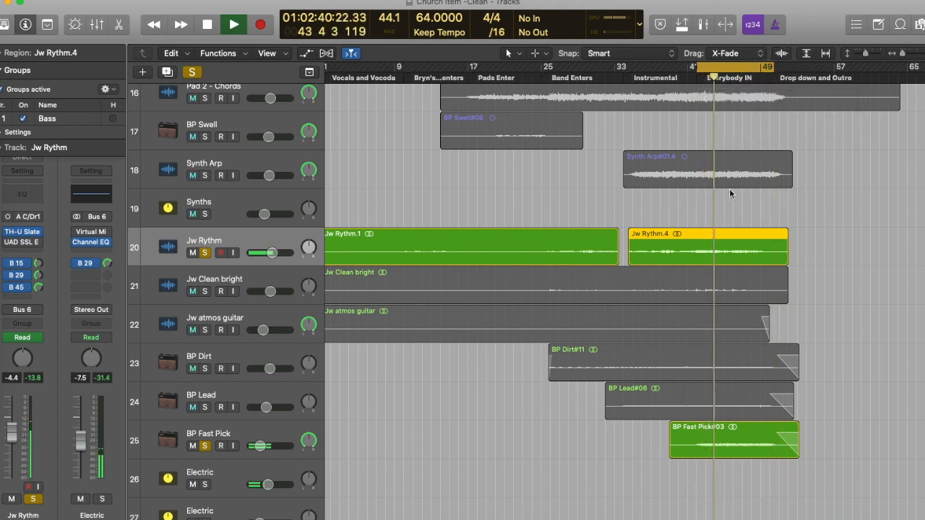
pyautogui.press('x')
# Pan the Jw Rythm channel hard left to -64 in the mixer.
pyautogui.hscroll(-8, 491, 246)
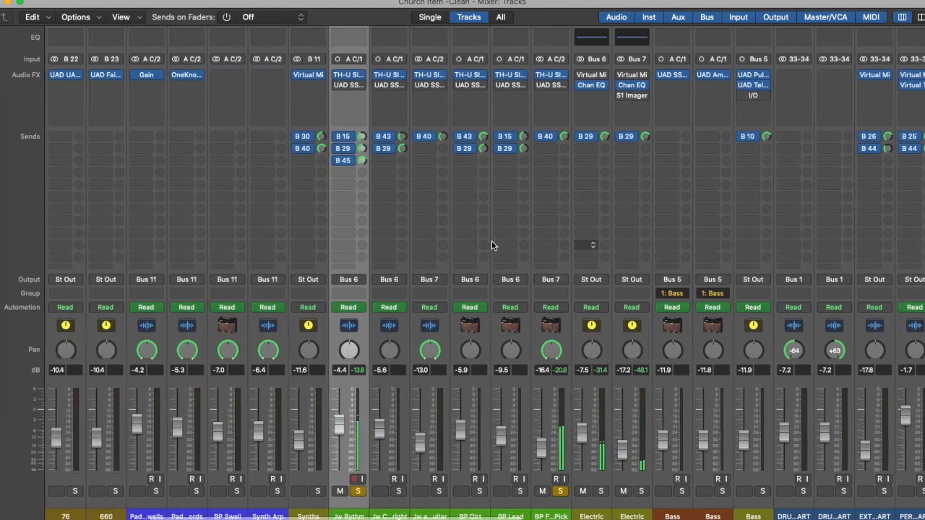
pyautogui.hscroll(1, 491, 245)
pyautogui.moveTo(341, 351); pyautogui.dragTo(329, 427)
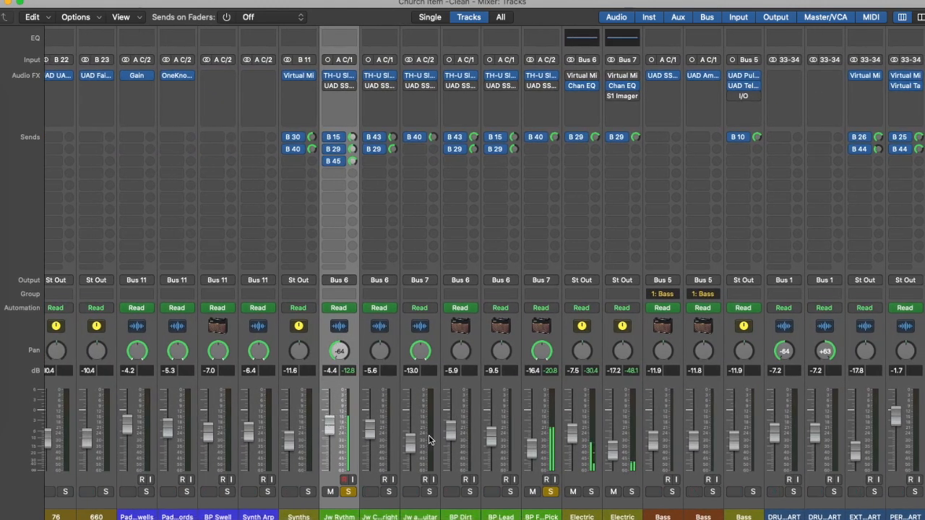
# Solo the Jw C...right channel and pan it hard right to +63, and solo Jw a...uitar with its level at -9.4 dB.
pyautogui.click(389, 493)
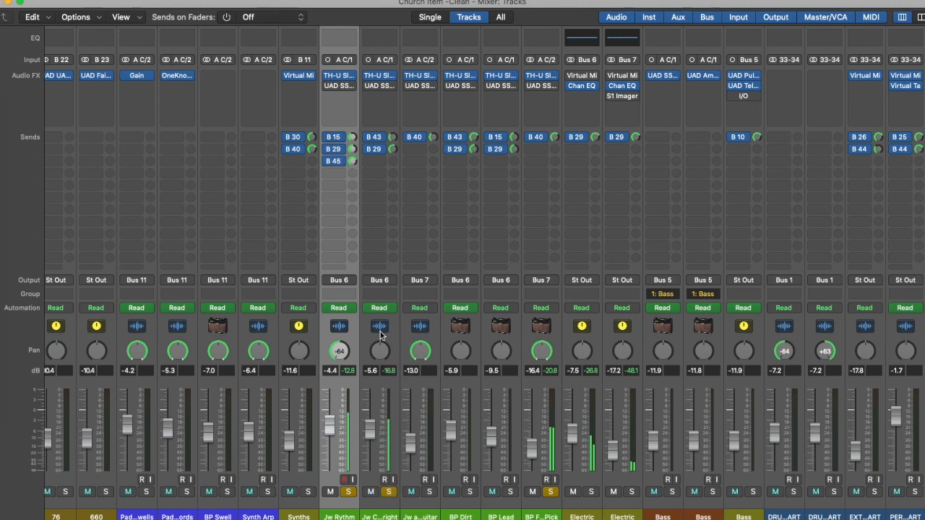
pyautogui.moveTo(381, 361); pyautogui.dragTo(384, 256)
pyautogui.click(431, 493)
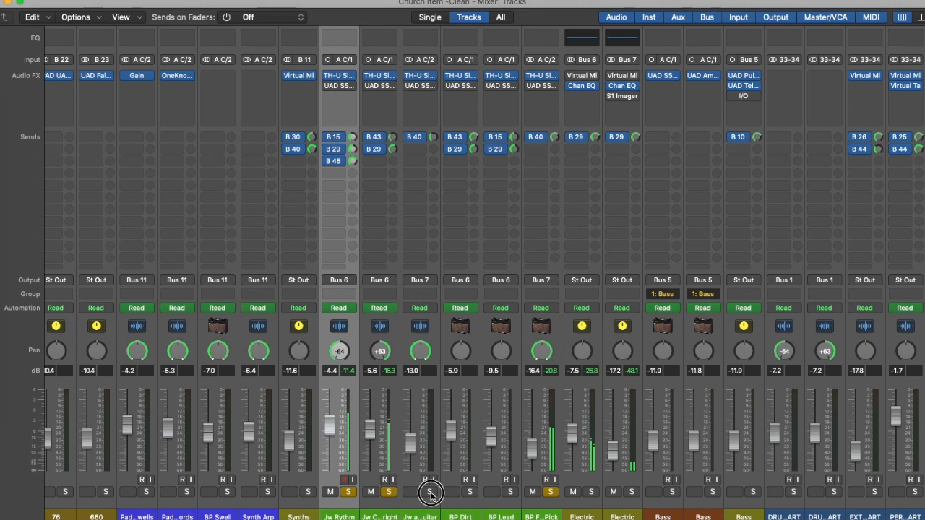
pyautogui.moveTo(413, 443); pyautogui.dragTo(414, 417)
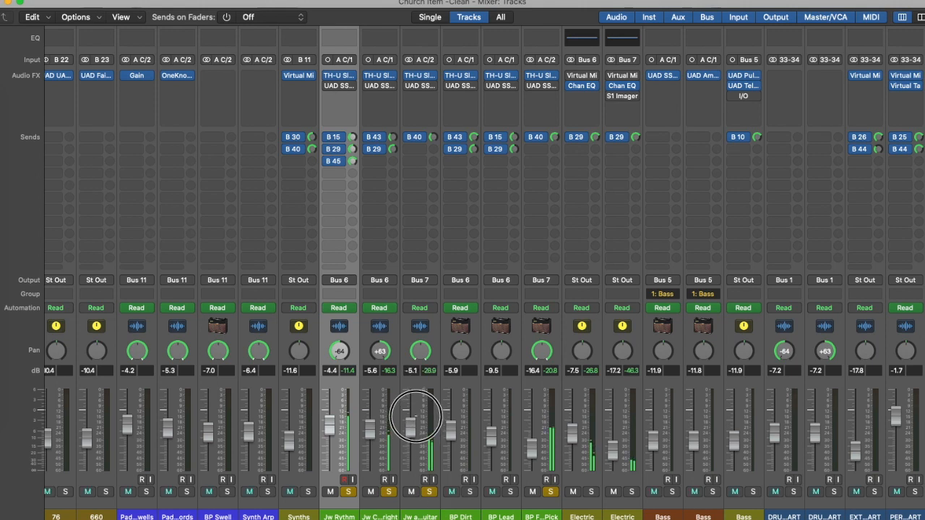
pyautogui.moveTo(413, 425); pyautogui.dragTo(413, 434)
# Solo BP Dirt and BP Lead as well, panning BP Dirt hard right to +63 and BP Lead hard left to -64.
pyautogui.click(471, 494)
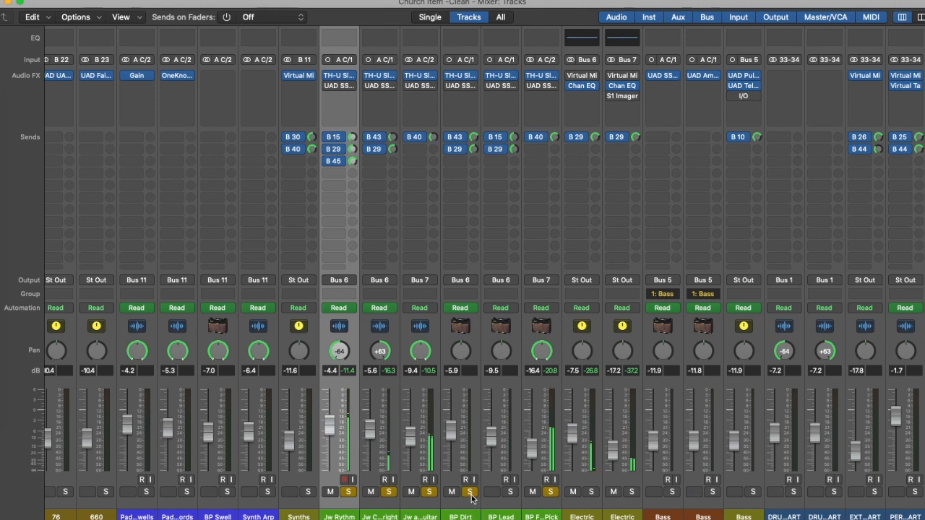
pyautogui.moveTo(460, 350); pyautogui.dragTo(464, 267)
pyautogui.click(510, 492)
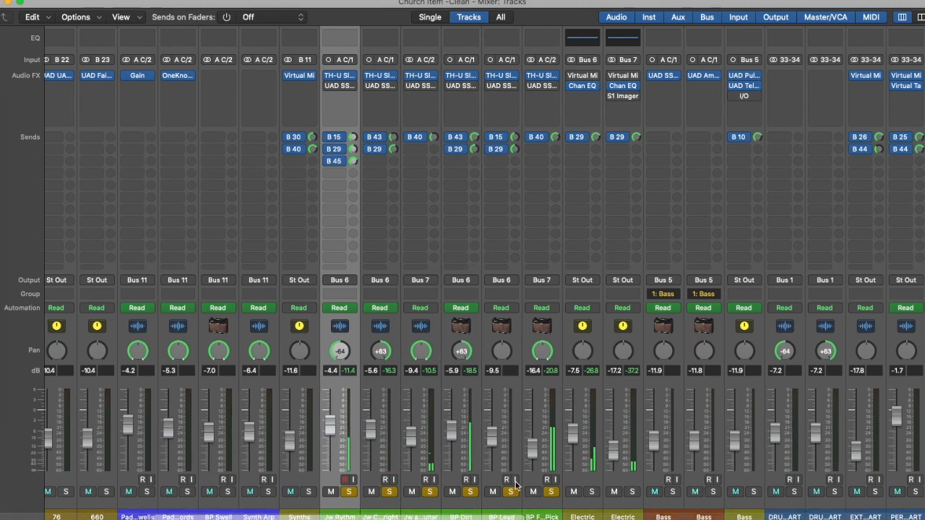
pyautogui.moveTo(503, 352); pyautogui.dragTo(471, 425)
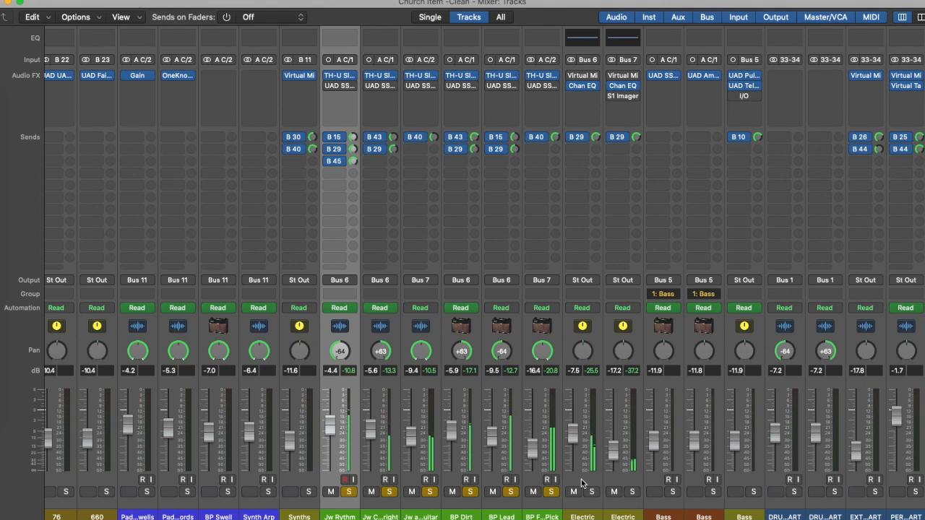
# Select the six guitar channels from Jw Rythm to BP Fast Pick and bypass all their sends, plus the B 29 sends on both Electric buses.
pyautogui.moveTo(391, 506); pyautogui.dragTo(543, 506)
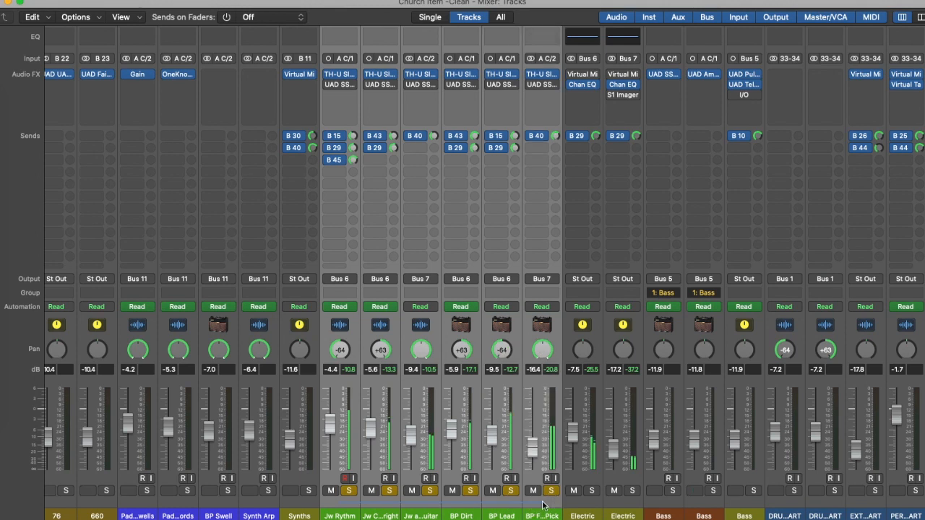
pyautogui.keyDown('super'); pyautogui.click(331, 136); pyautogui.keyUp('super')
pyautogui.click(329, 148)
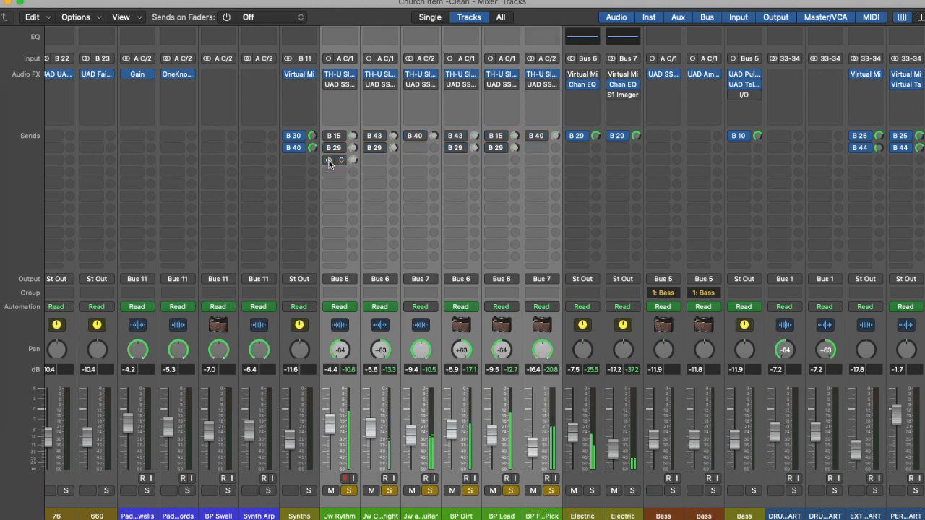
pyautogui.click(571, 137)
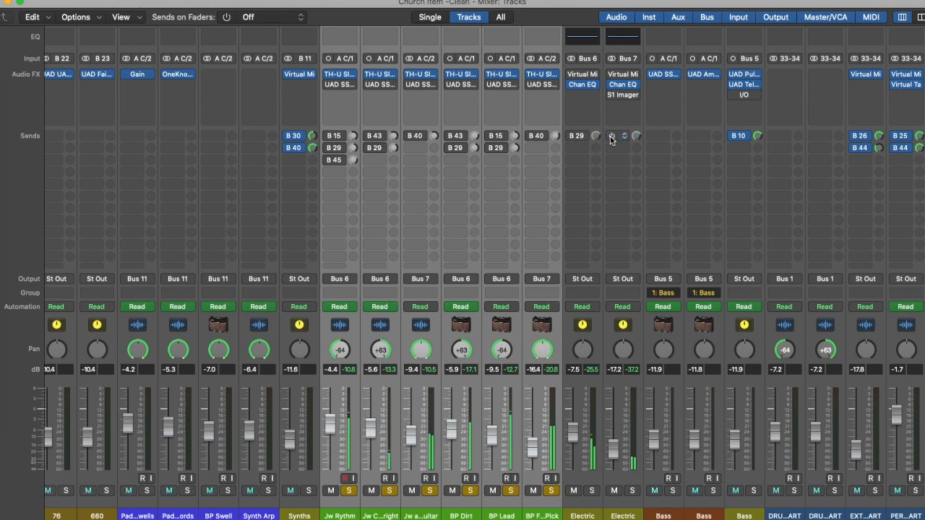
# Toggle TH-U Slate off and back on across the six selected guitar channels to compare the dry and reamped sound.
pyautogui.scroll(2, 471, 318)
pyautogui.hscroll(-3, 547, 395)
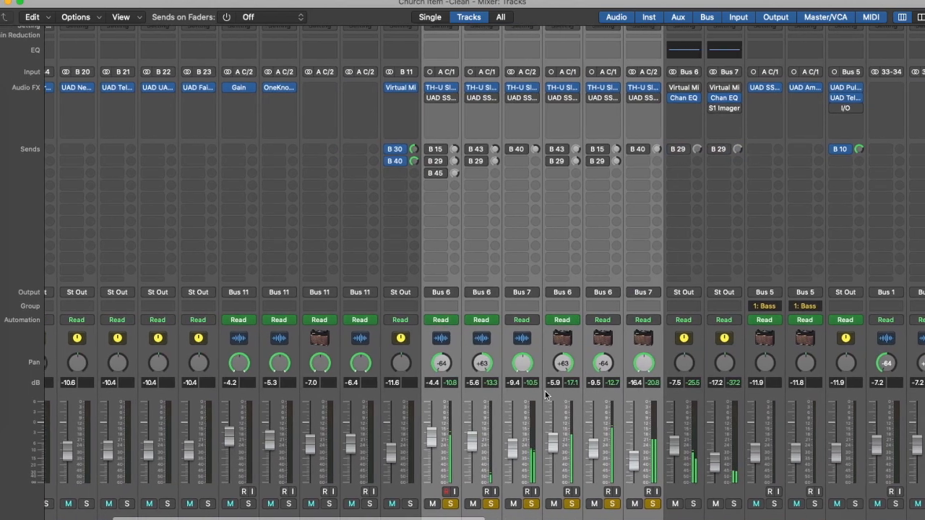
pyautogui.scroll(-2, 609, 413)
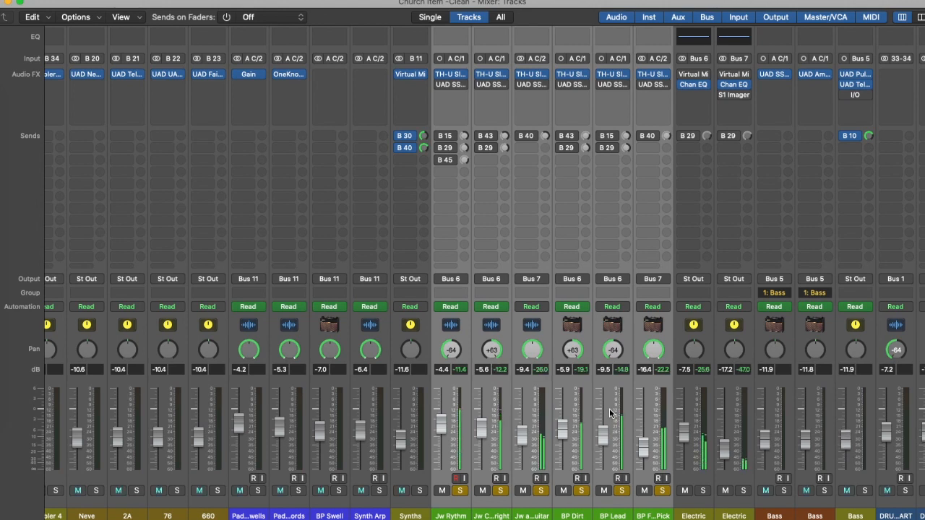
pyautogui.click(439, 74)
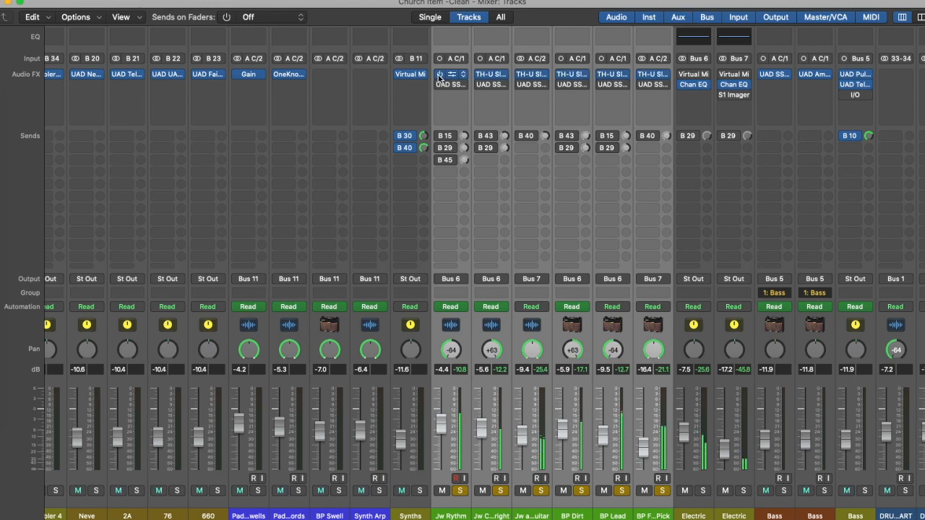
pyautogui.click(439, 74)
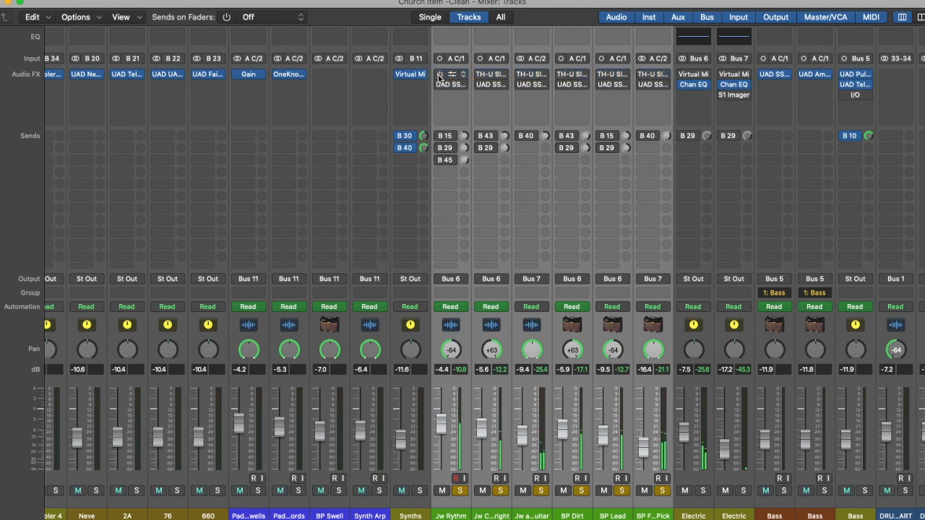
pyautogui.click(439, 74)
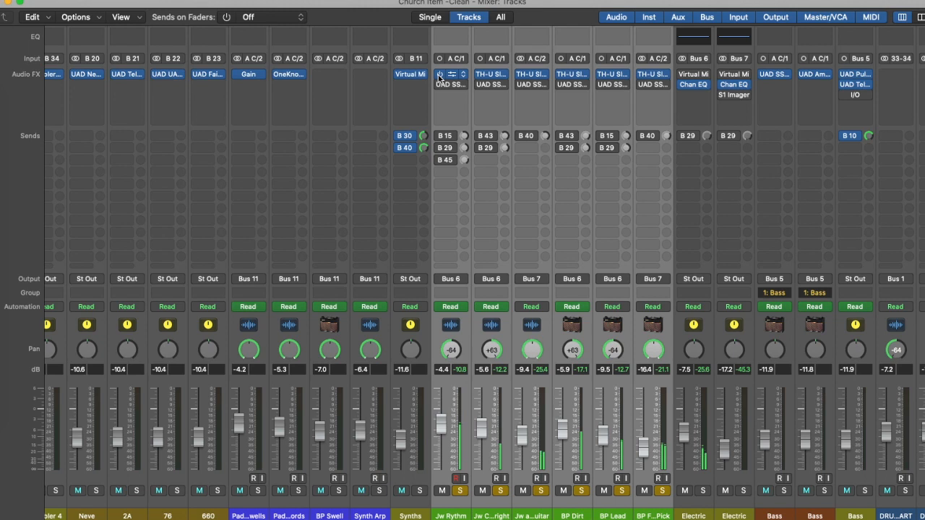